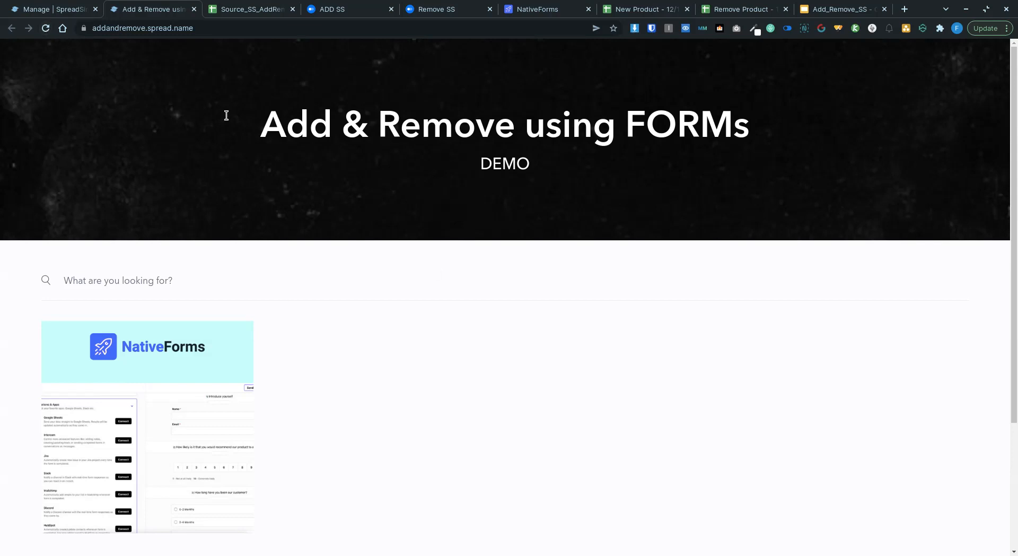
Step: Reload the SpreadSimple site and highlight the NativeForms product title and its code 445
left_click(46, 28)
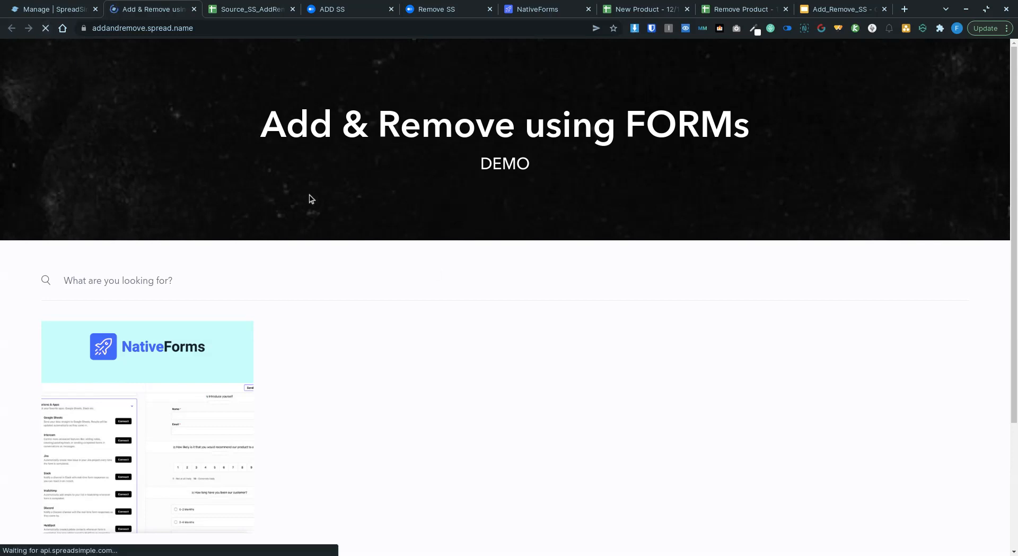
scroll(241, 295, "down", 3)
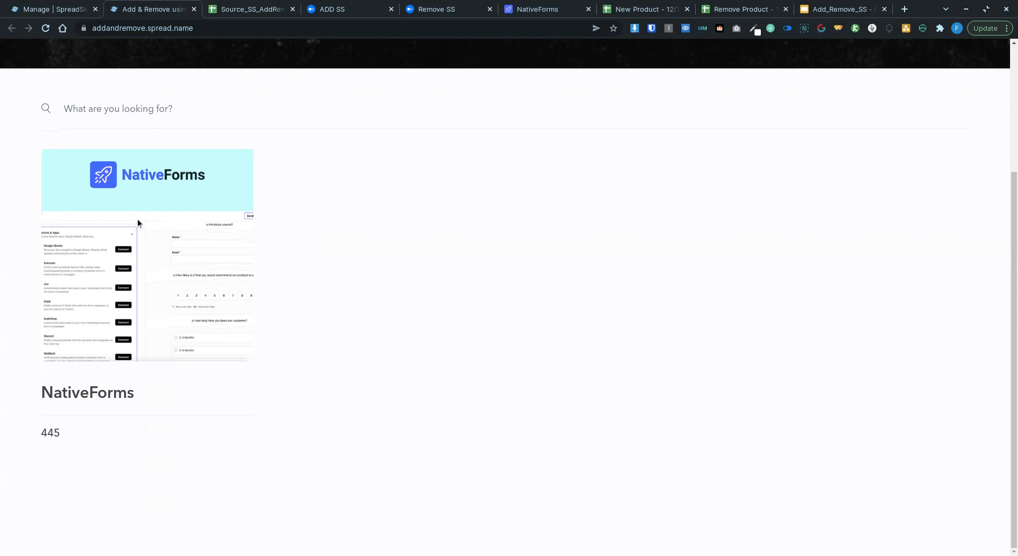
left_click_drag(40, 397, 157, 399)
left_click_drag(38, 432, 60, 433)
left_click(122, 420)
Step: Open the SS_Base sheet in Source_SS_AddRemove, where NativeForms is listed with code 445
left_click(256, 10)
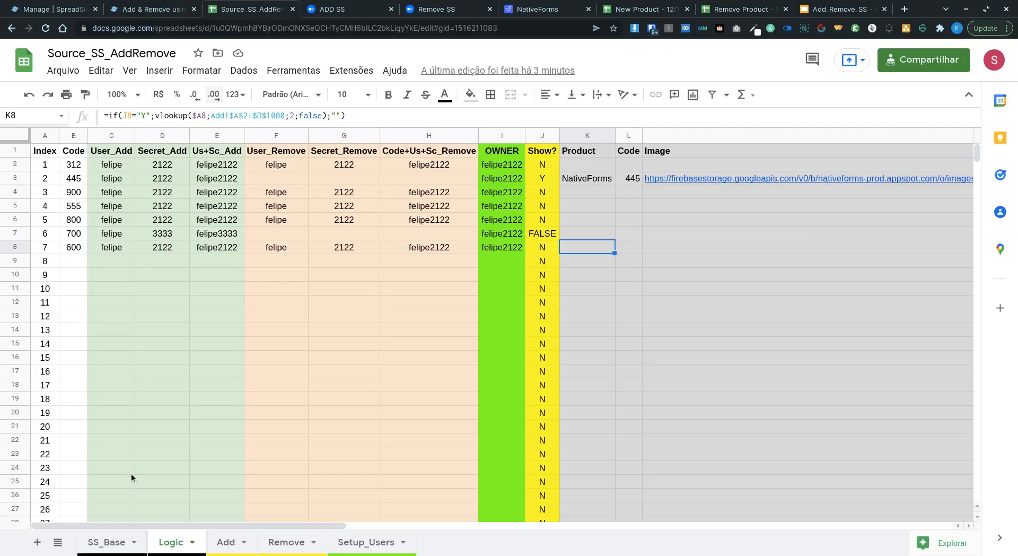
left_click(106, 542)
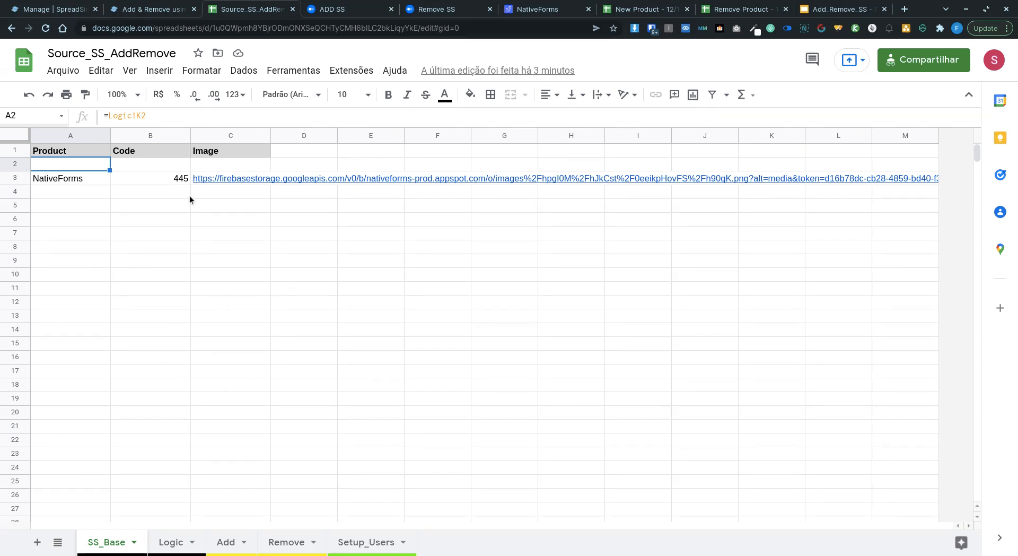
Step: Submit the add-product form with name Vbout, code 123, a picture and the secret code
left_click(333, 9)
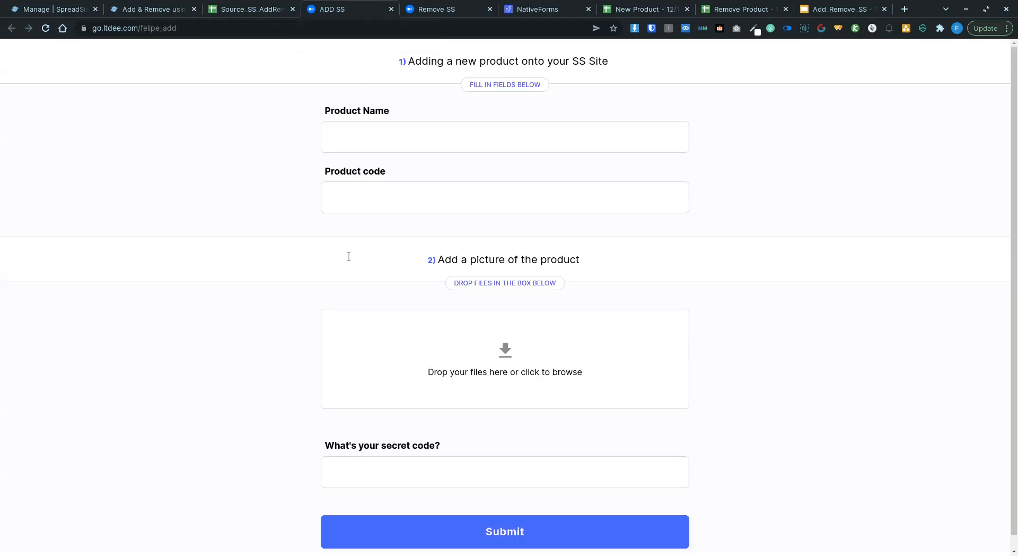
left_click(425, 133)
type("Vbout")
left_click(439, 195)
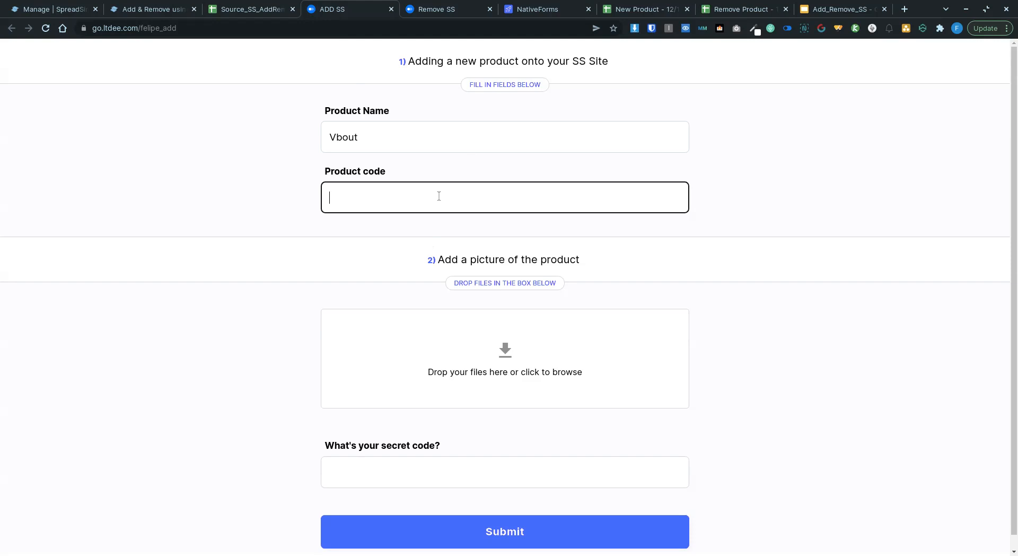
type("123")
left_click(411, 372)
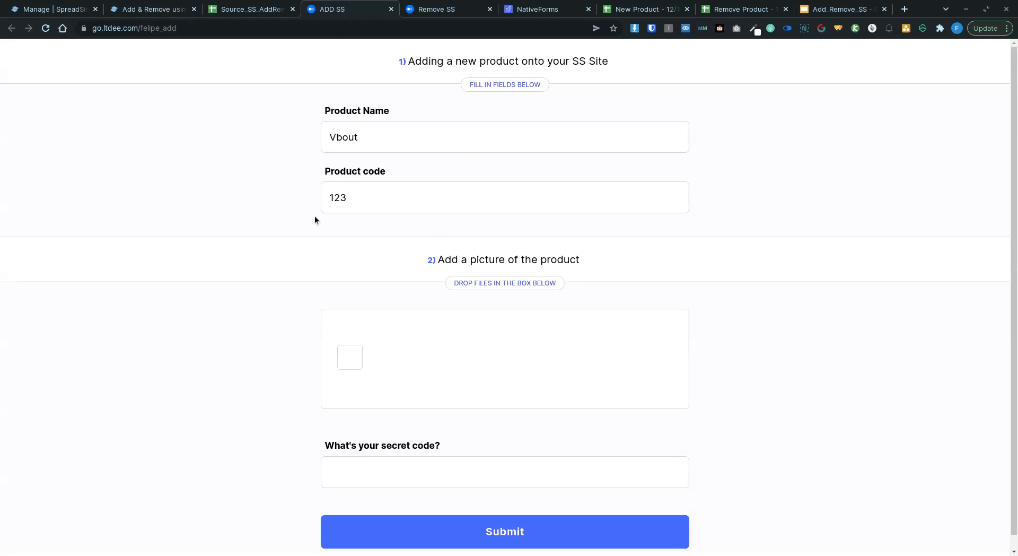
left_click(400, 467)
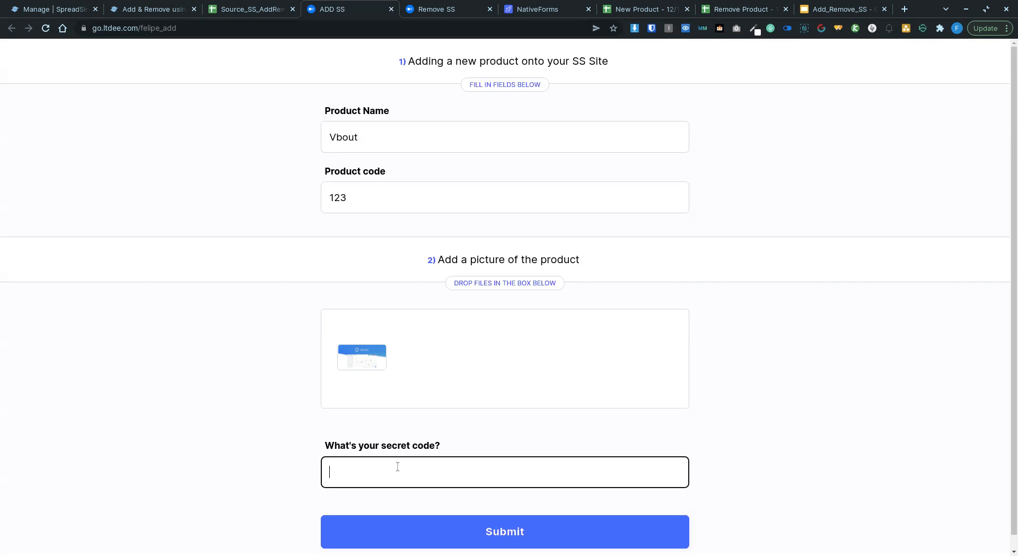
left_click(462, 532)
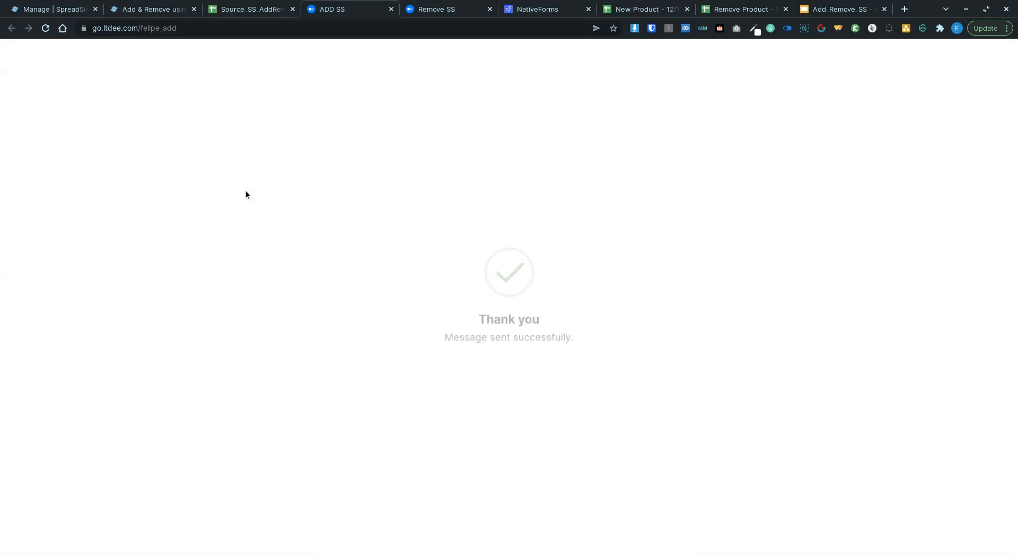
Step: Check Source_SS_AddRemove for the new Vbout 123 row and glance at the form's confirmation page
left_click(242, 10)
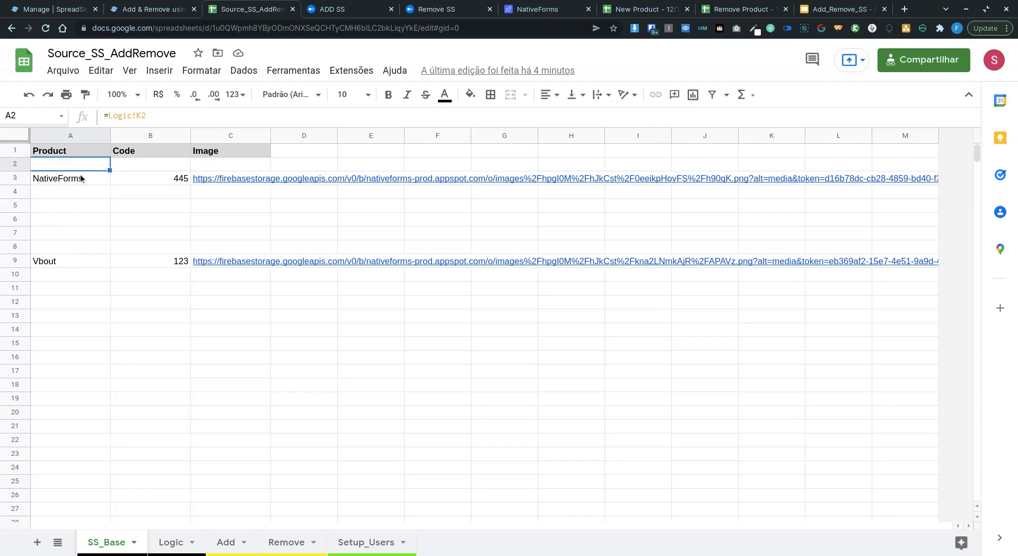
left_click(334, 11)
left_click(279, 9)
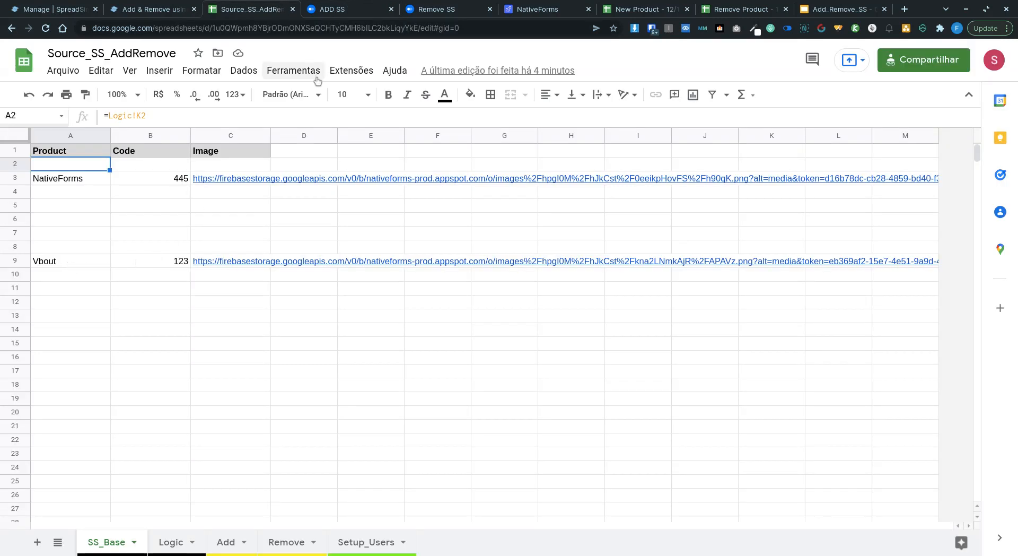
left_click(424, 9)
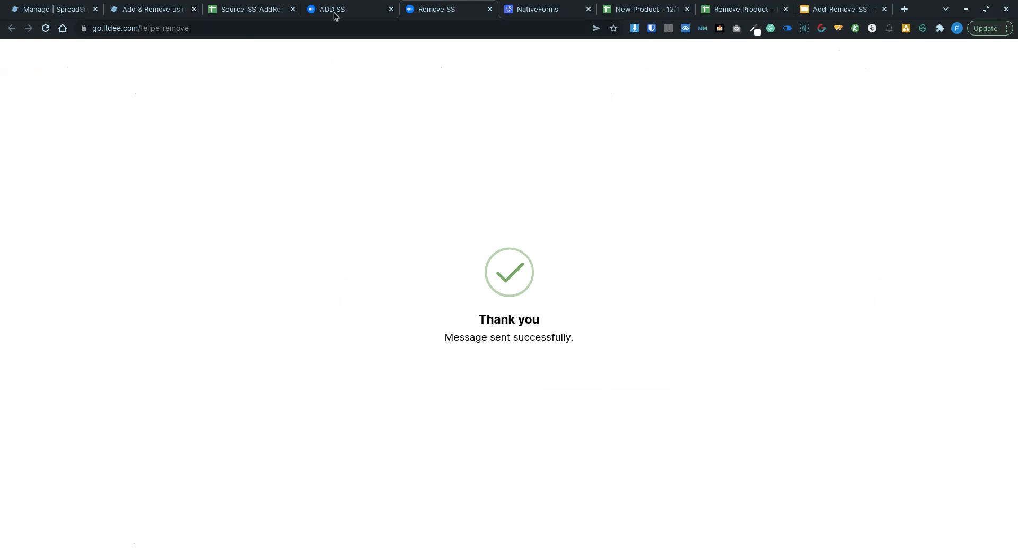
Step: Submit a fresh Remove SS form for product code 123 with the secret code
left_click(46, 28)
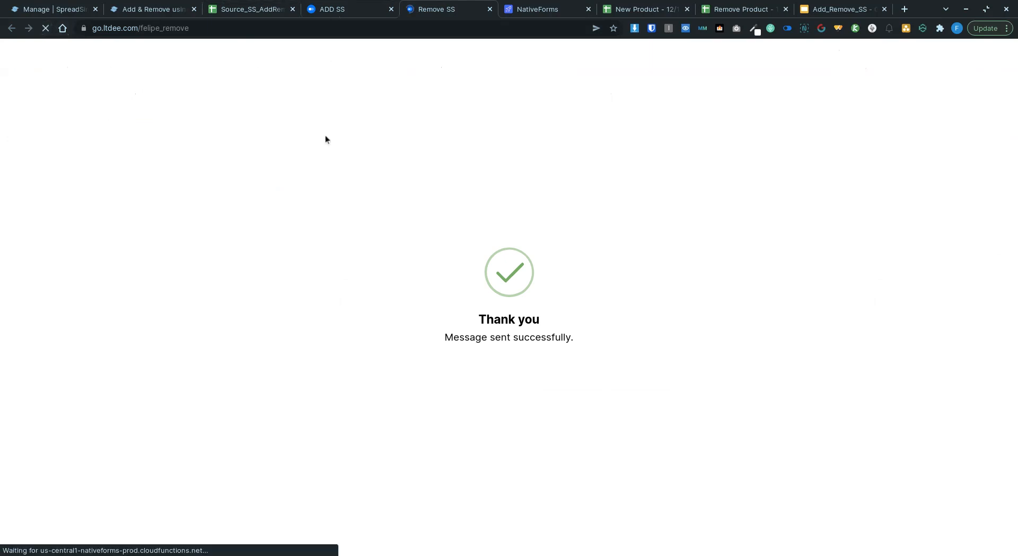
left_click(395, 135)
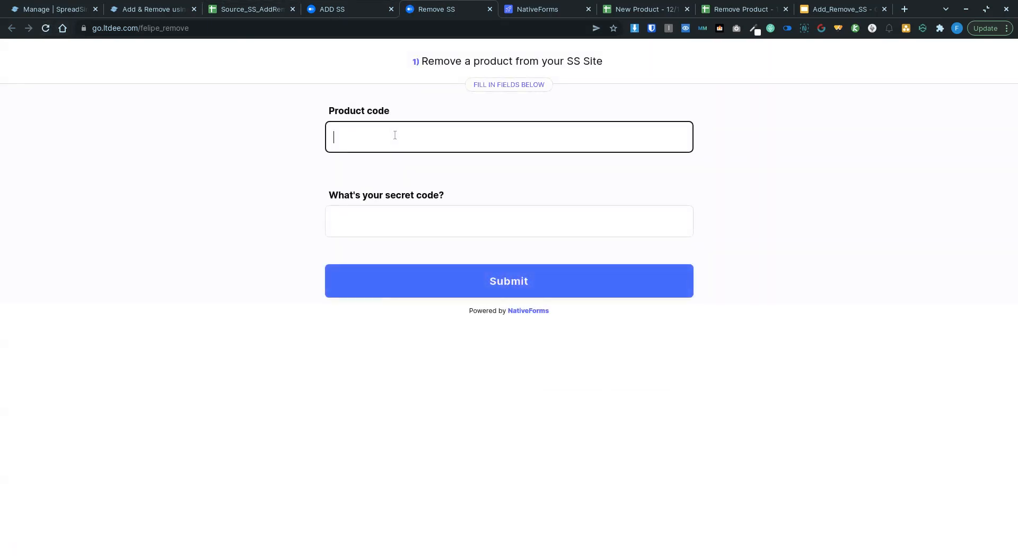
type("123")
left_click(350, 223)
left_click(512, 294)
Step: Return to the Source_SS_AddRemove spreadsheet to confirm the Vbout row is gone
left_click(245, 9)
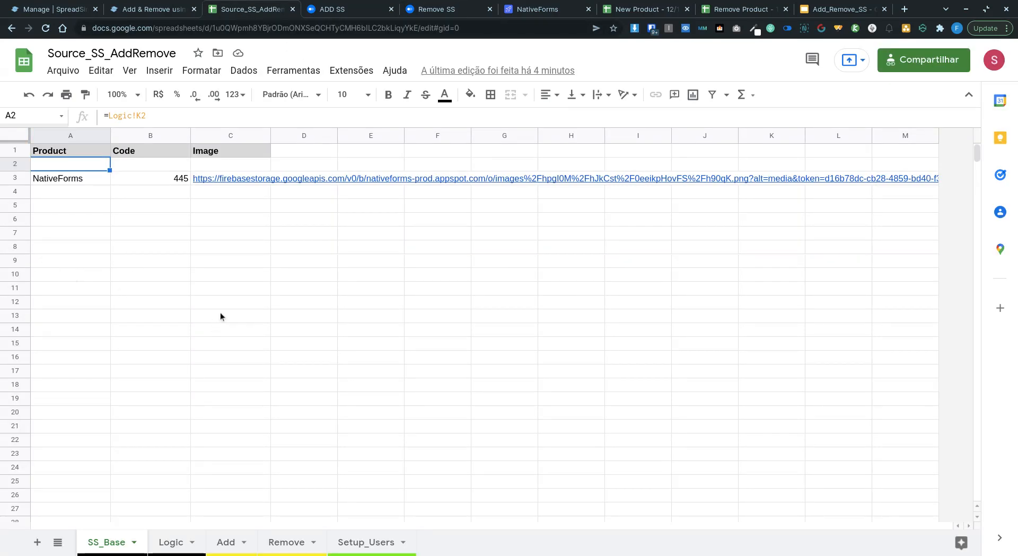
mouse_move(222, 176)
left_click(526, 10)
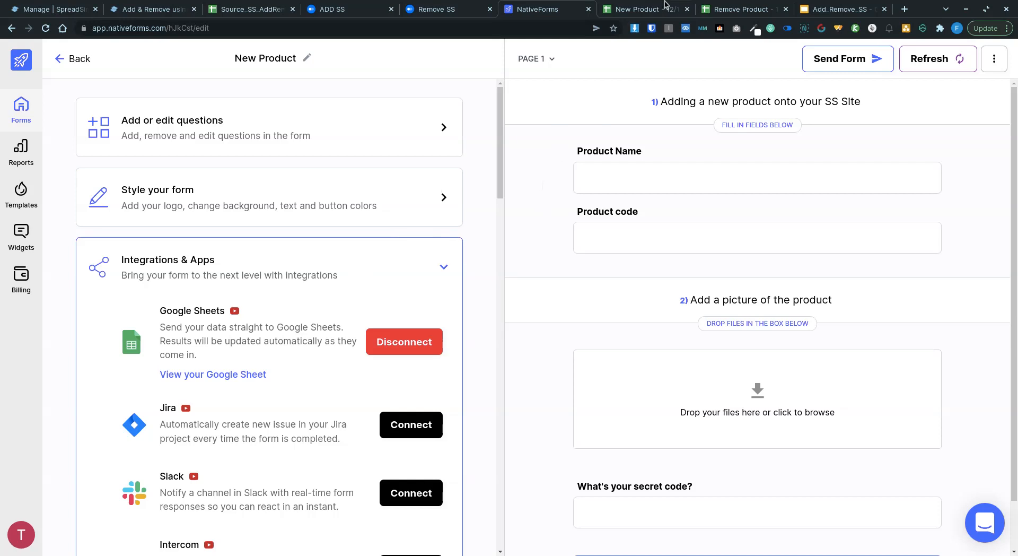
Step: Open the New Product - 12/19/2021 response sheet logging submissions including Vbout 123
left_click(649, 10)
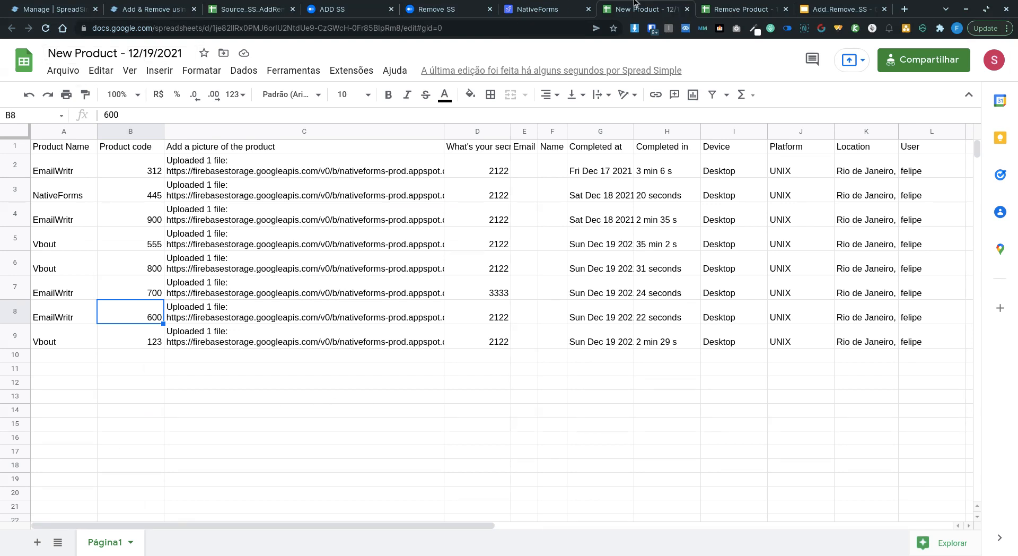
Step: View the Remove Product response sheet, then the Add_Remove_SS architecture slide
left_click(751, 11)
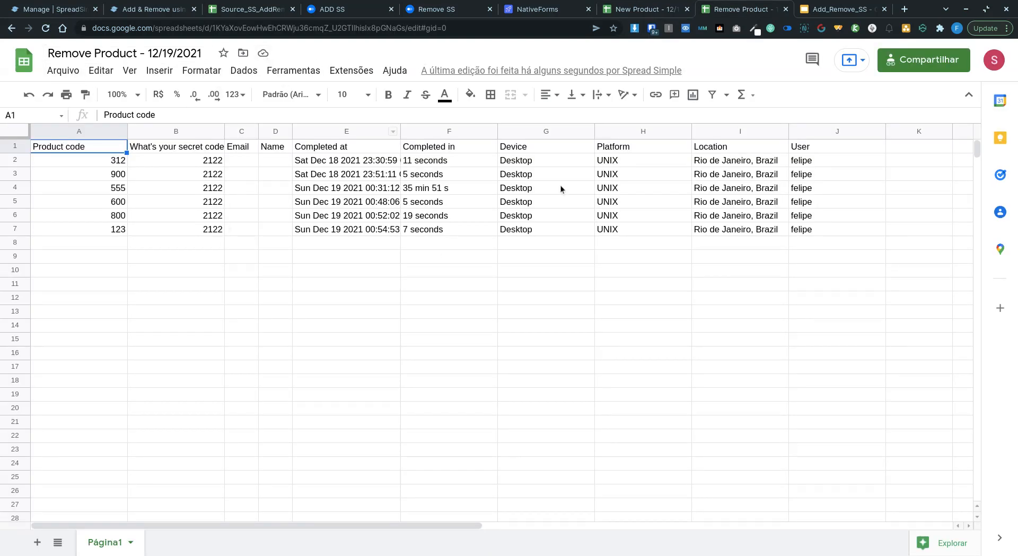
left_click(840, 10)
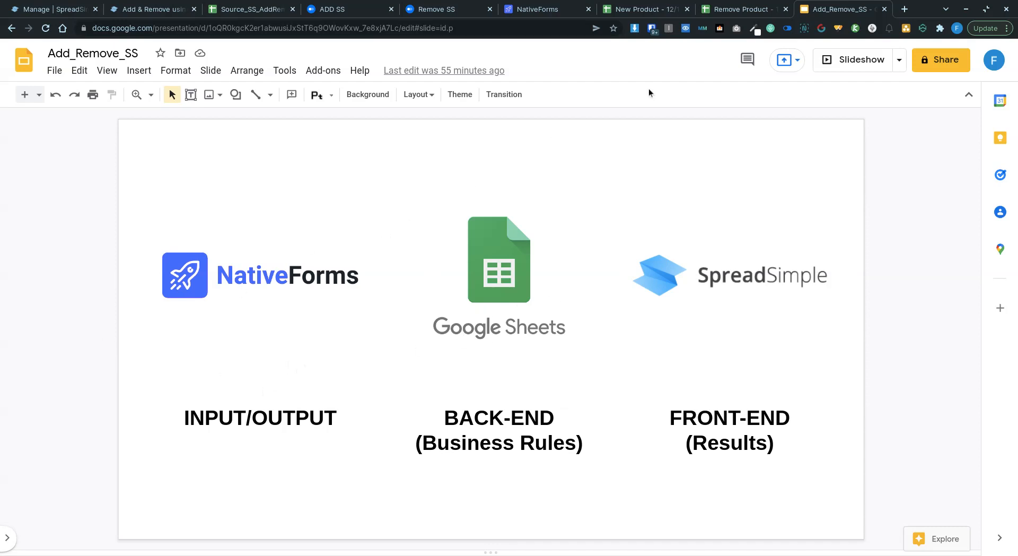
Step: Go back to the Source_SS_AddRemove spreadsheet's SS_Base sheet
left_click(227, 10)
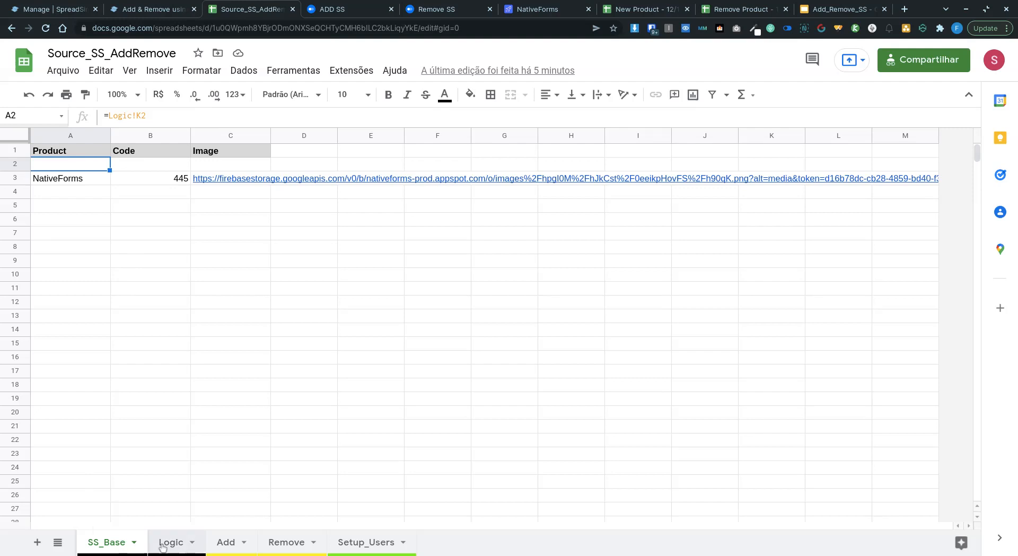
Step: On Setup_Users, inspect cells A2 to E2, including the user parameter in D2's add-form link
left_click(368, 546)
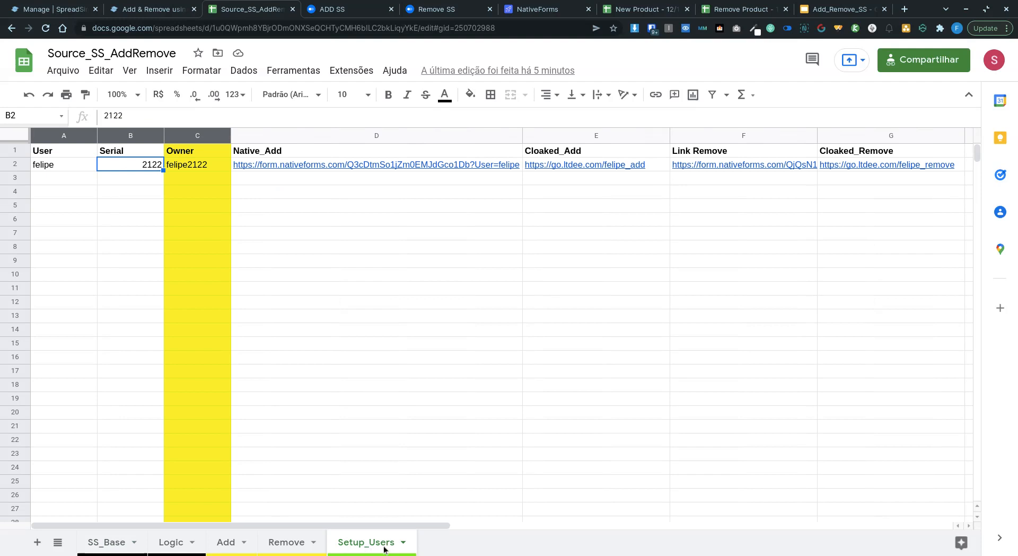
left_click(40, 165)
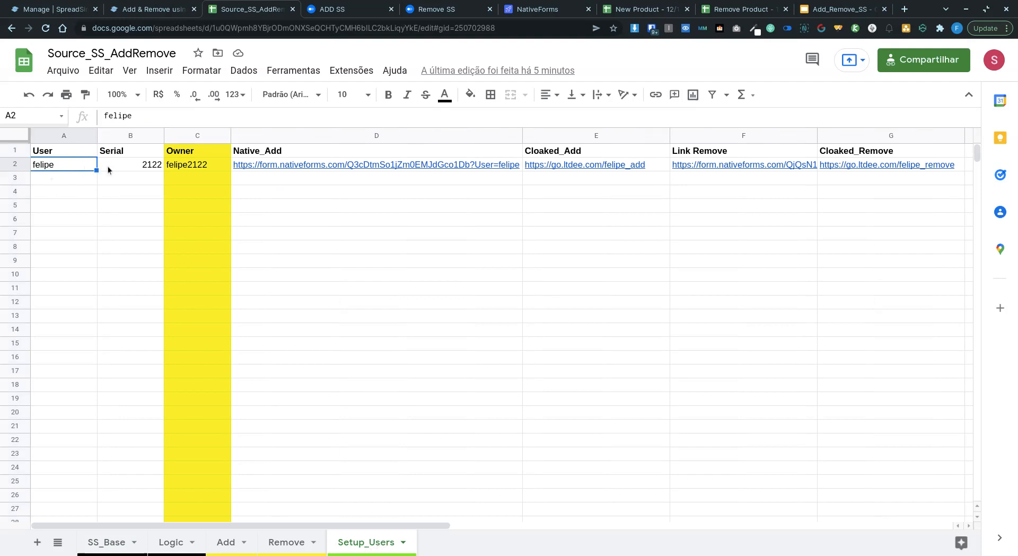
left_click(133, 165)
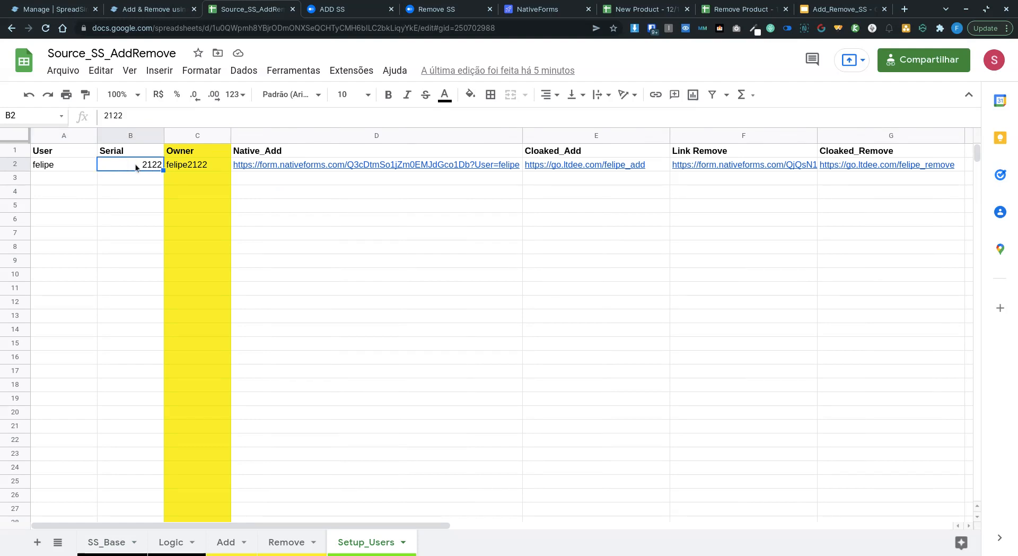
left_click(216, 162)
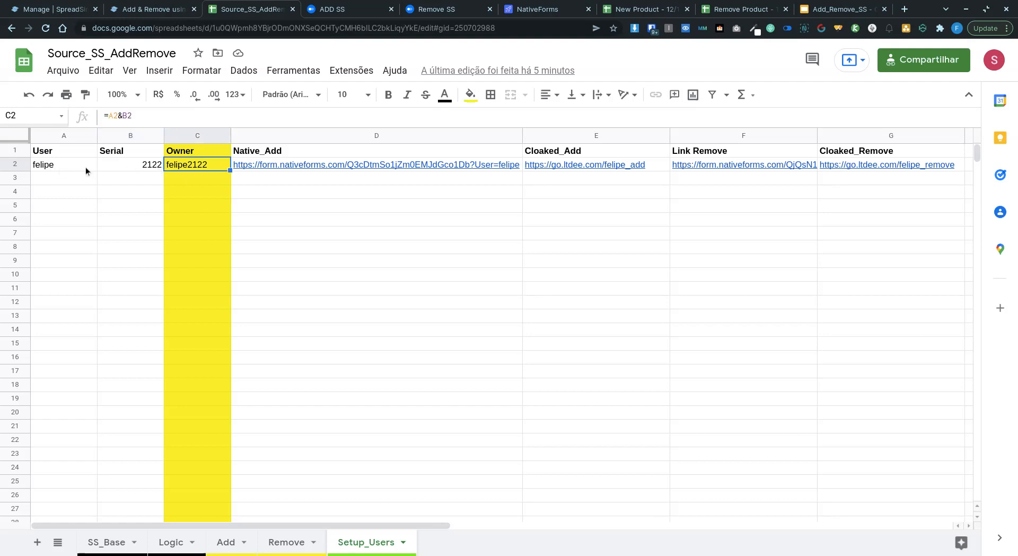
left_click(304, 170)
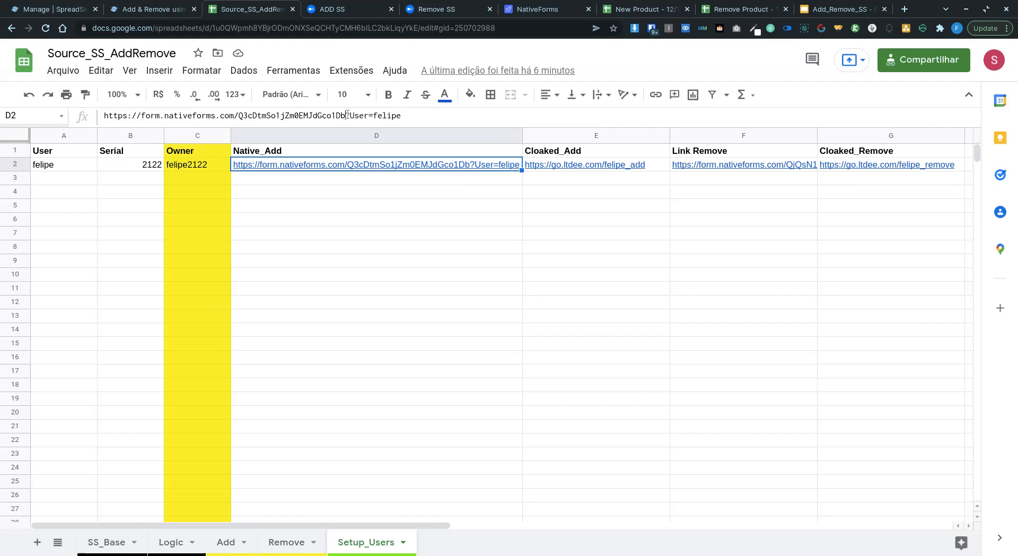
left_click_drag(345, 116, 402, 116)
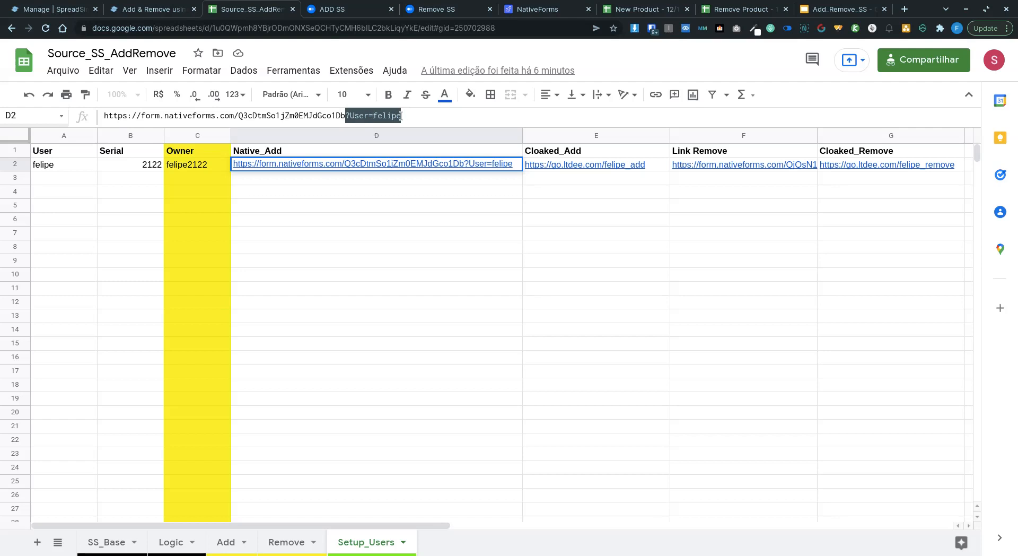
left_click(425, 116)
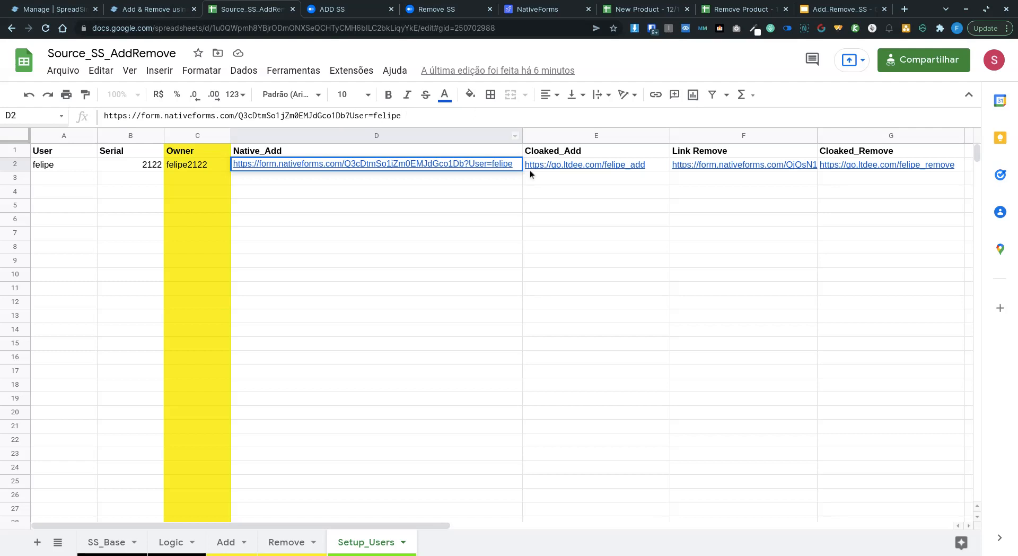
left_click(566, 179)
left_click(649, 165)
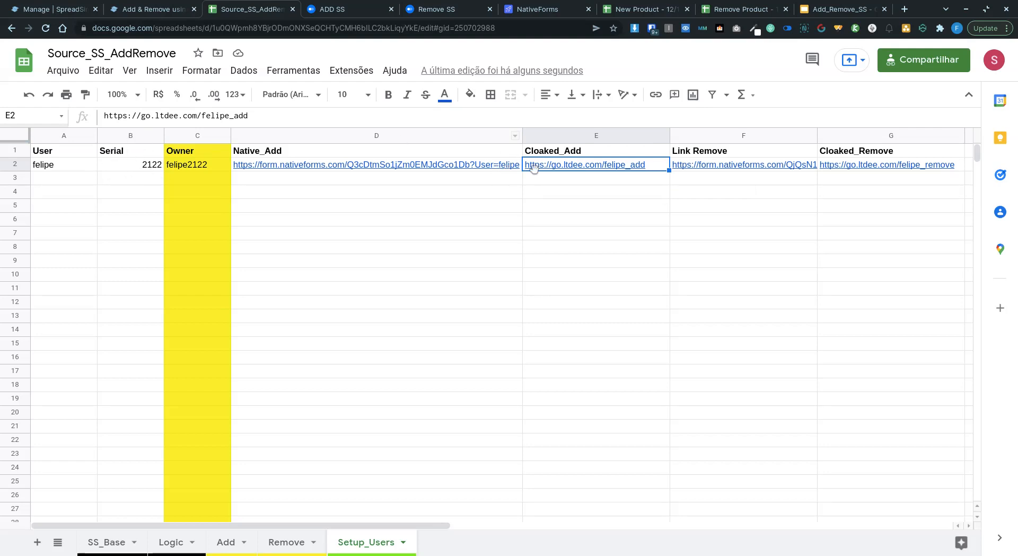
Step: View the Cloaked_Add link in E2, then open the Remove sheet of imported removal responses
mouse_move(549, 168)
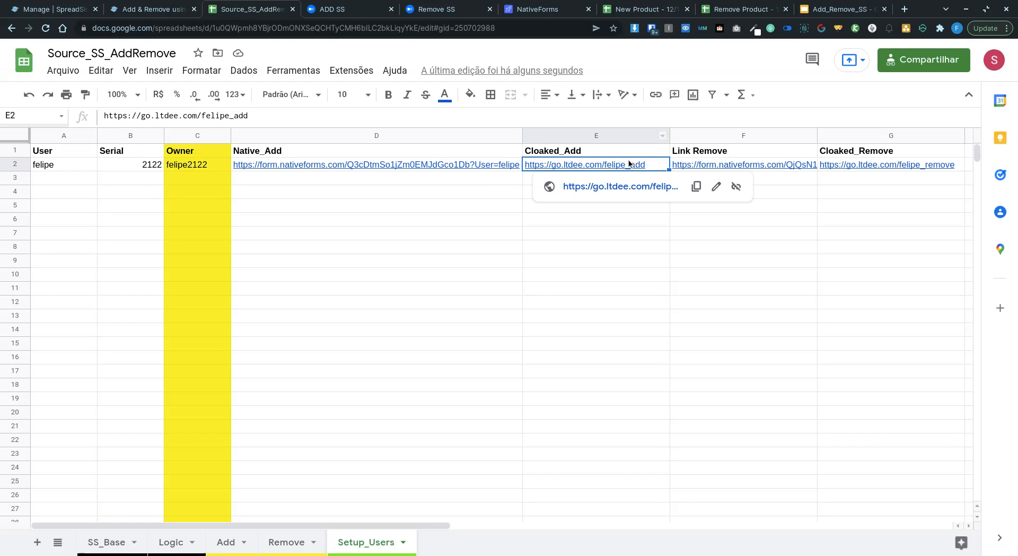
left_click(651, 147)
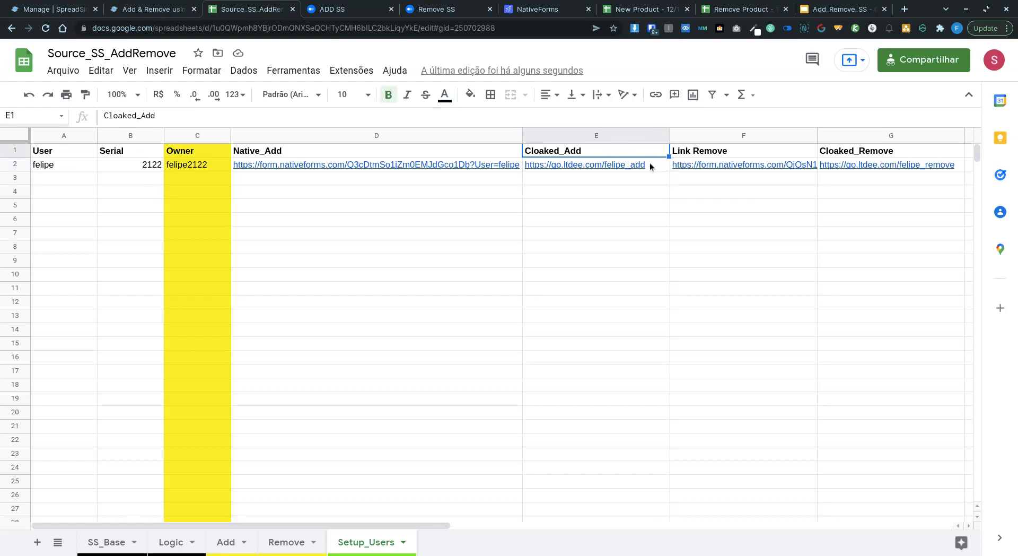
left_click(657, 163)
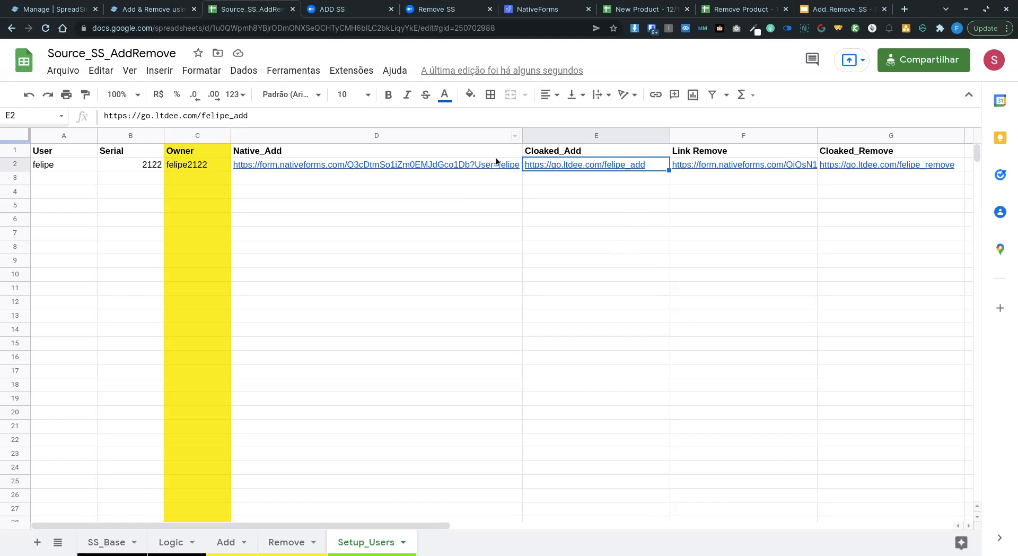
left_click(275, 547)
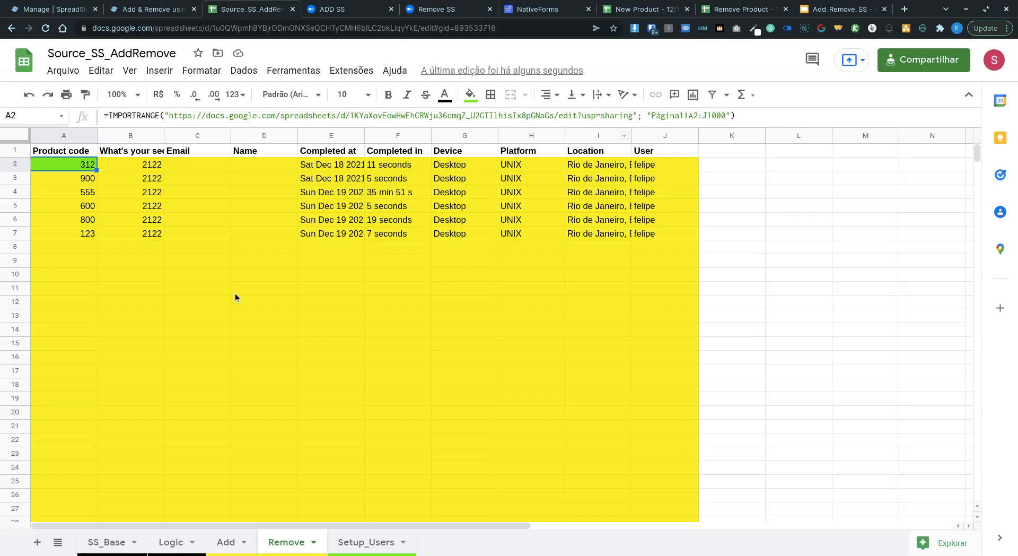
Step: Compare the Logic and Add sheets, ending on Logic where only code 445 is flagged Y
left_click(171, 542)
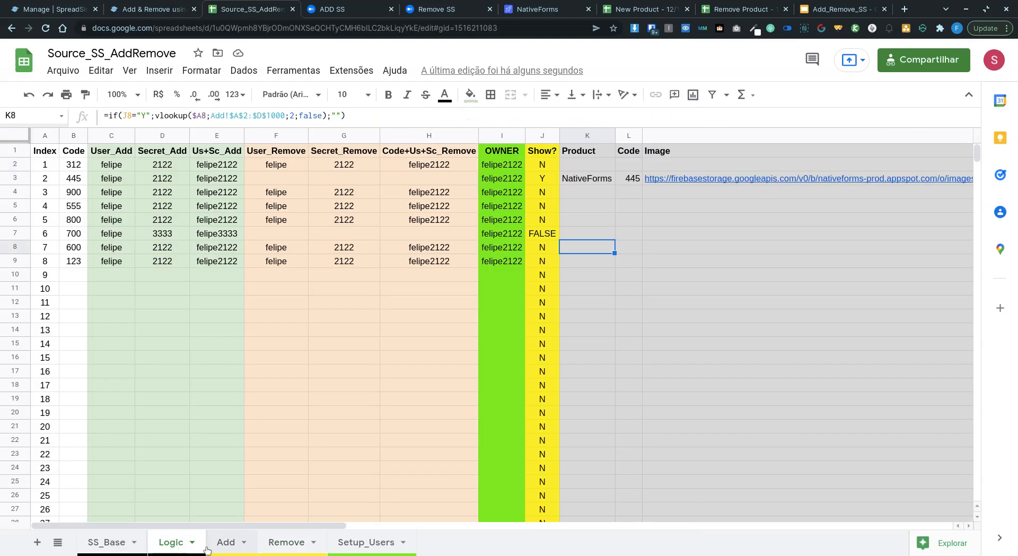
left_click(242, 547)
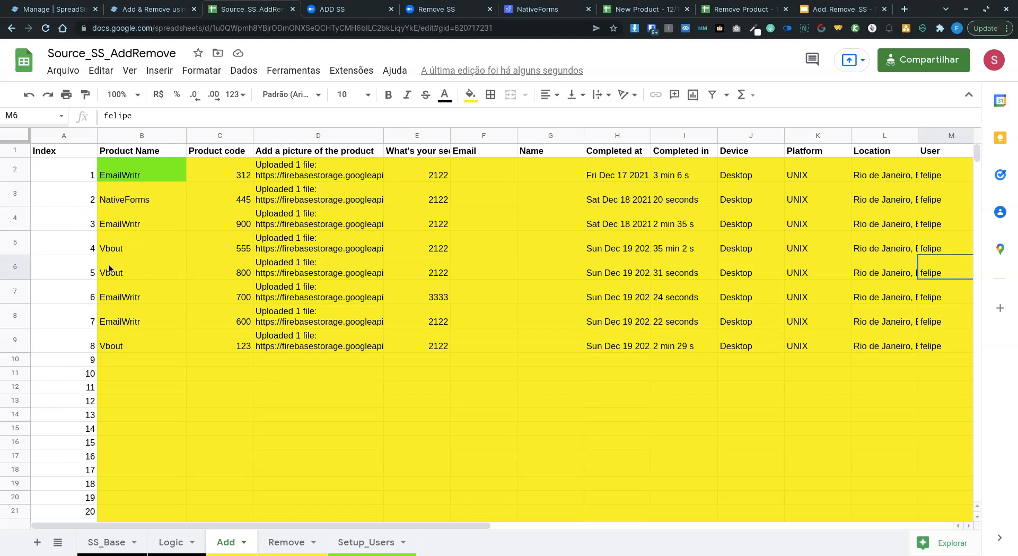
left_click(178, 547)
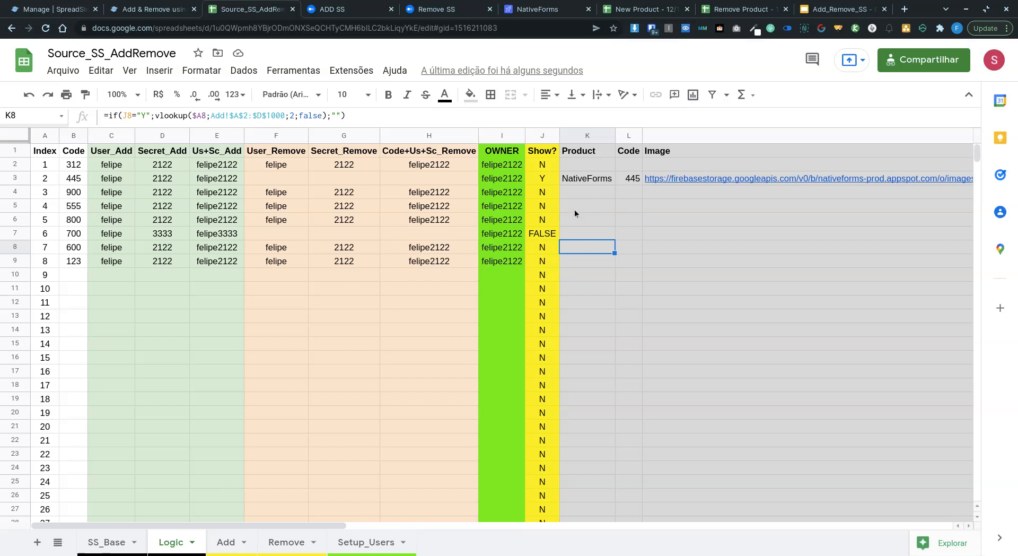
Step: Review the B10:E10 lookup formulas, including C10's IFERROR, then view the SS_Base sheet
left_click(66, 274)
left_click_drag(78, 273, 230, 275)
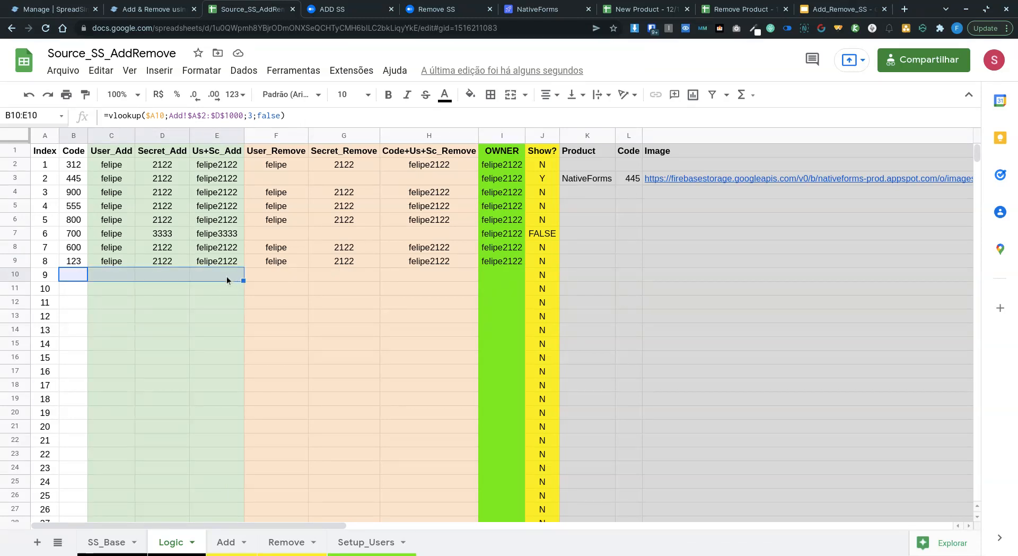
left_click(99, 272)
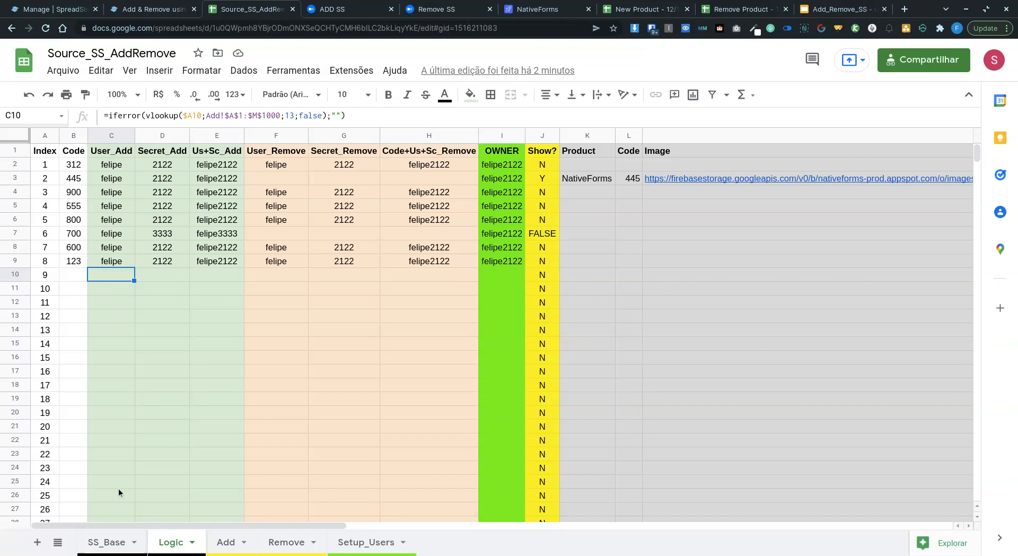
left_click(121, 542)
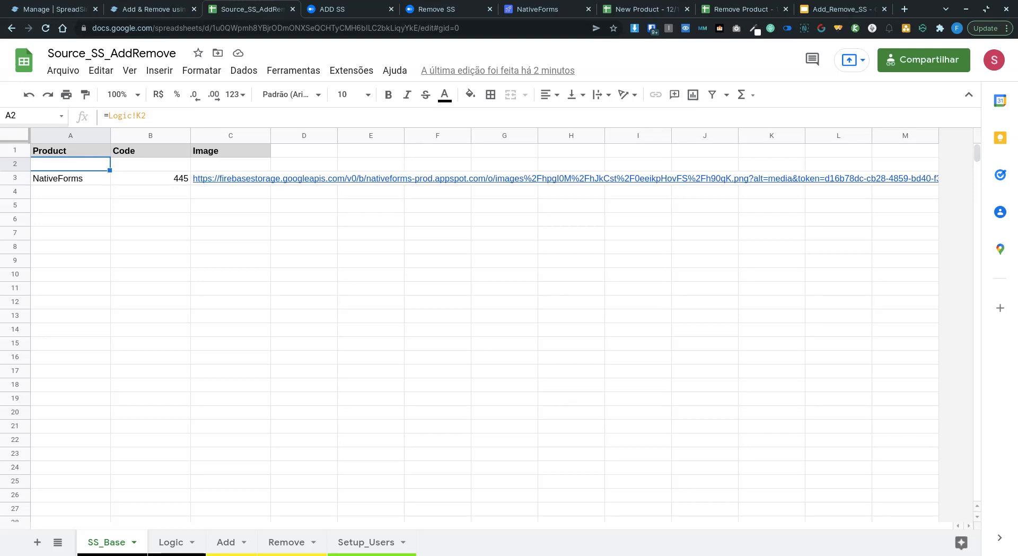
Step: Check the Logic and Add sheets, then reload the ADD SS form for a blank entry
left_click(181, 542)
left_click(229, 542)
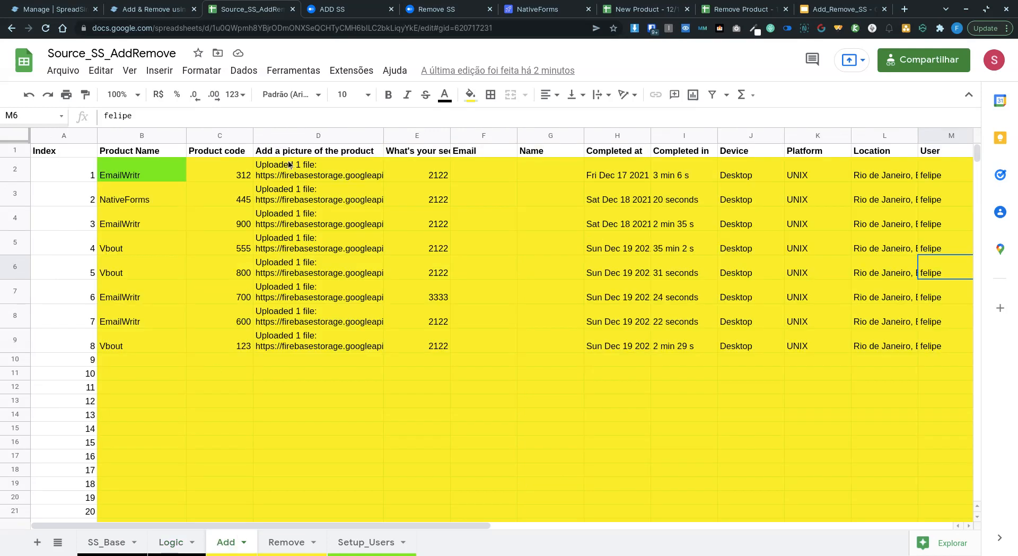
left_click(350, 9)
left_click(46, 28)
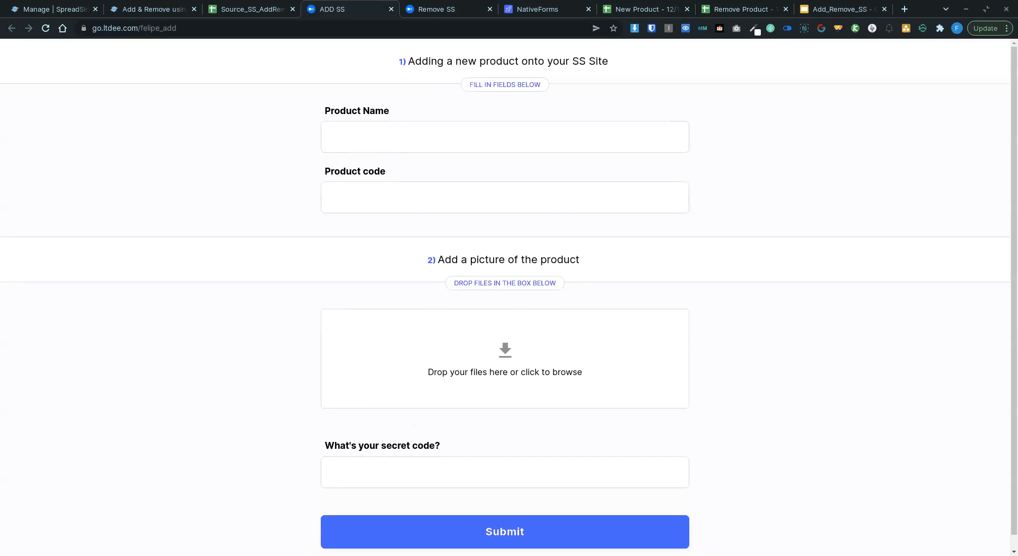
Step: Submit product EmailWritr with code 999, a product picture and the secret code
double_click(354, 139)
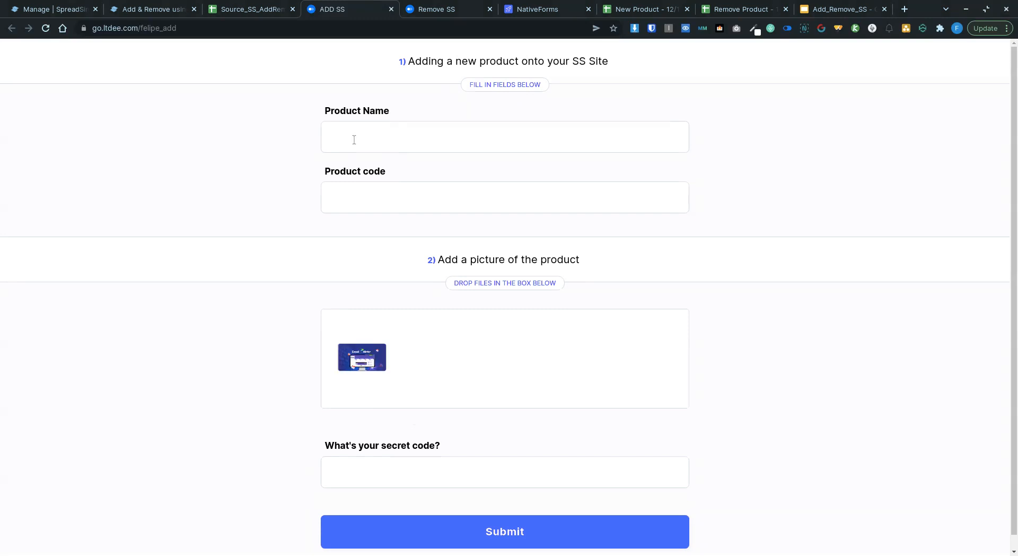
left_click(354, 139)
type("Emai")
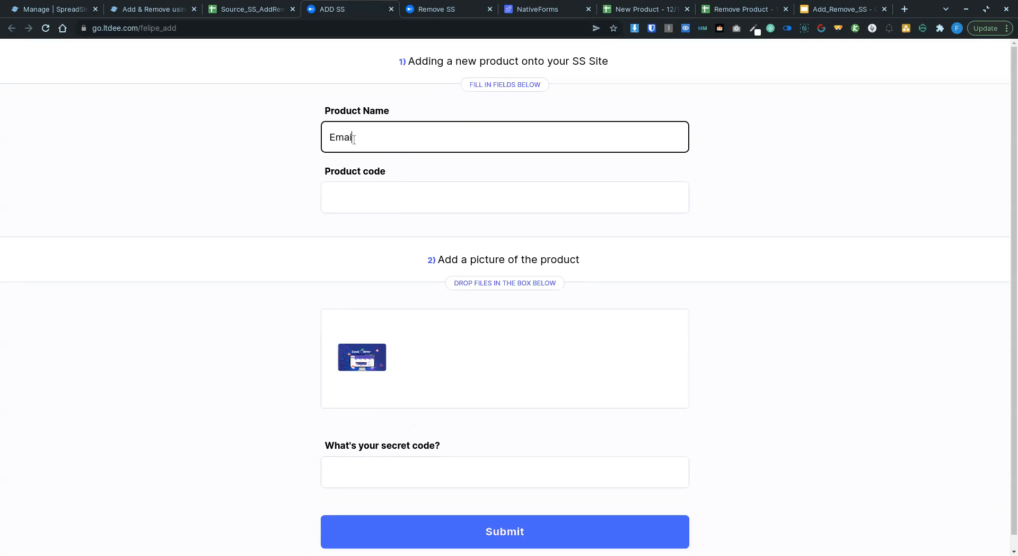
type("lWritr")
left_click(363, 202)
type("999")
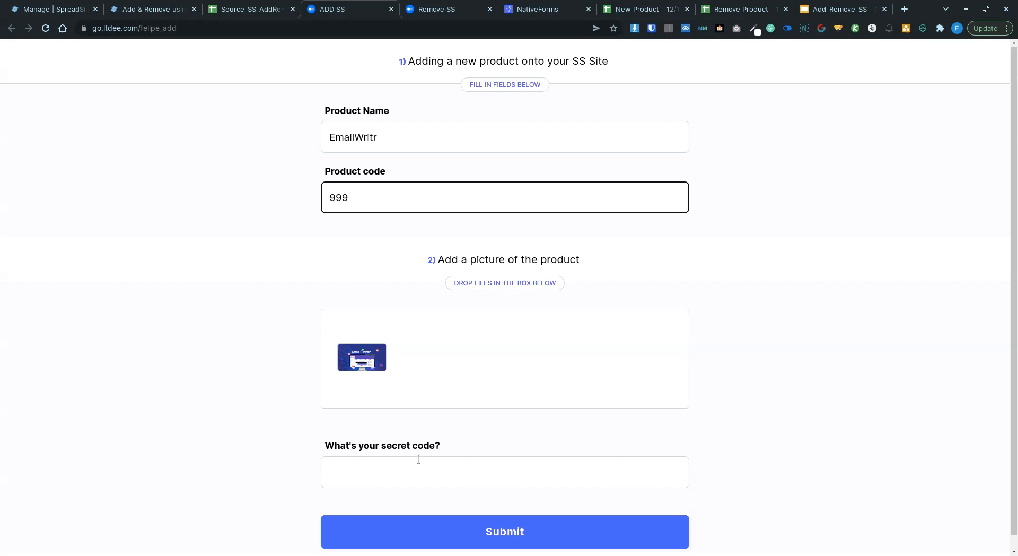
left_click(398, 478)
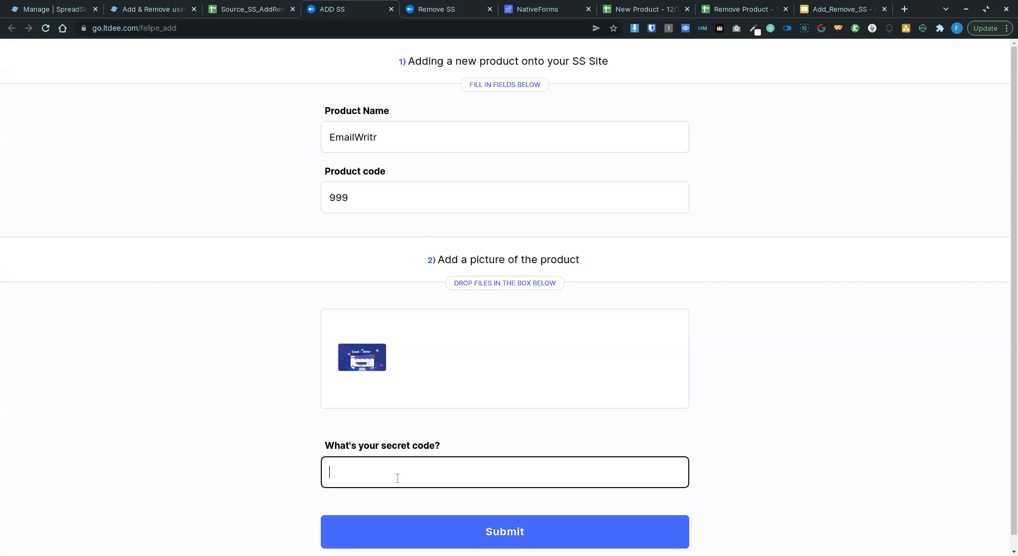
left_click(496, 533)
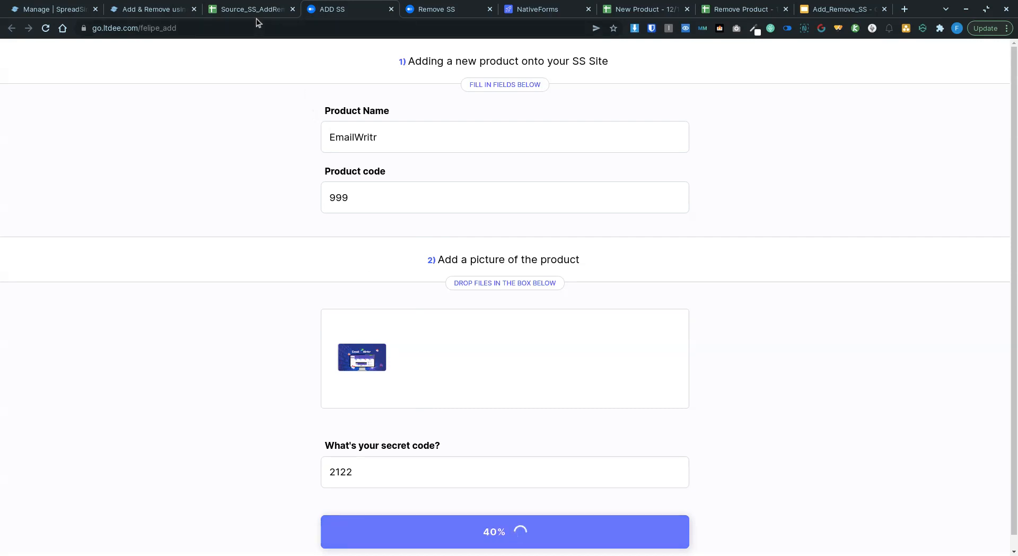
left_click(257, 10)
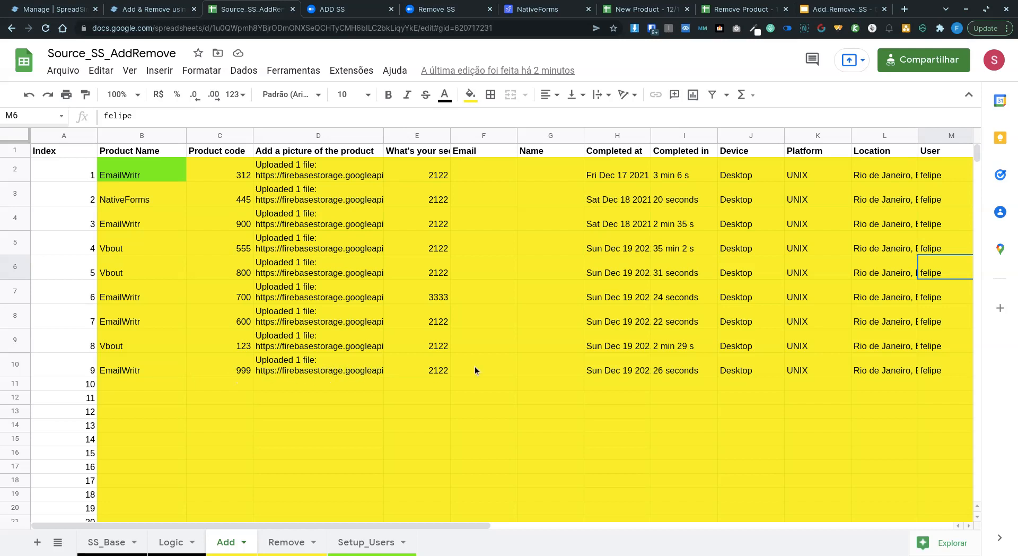
Step: Confirm EmailWritr 999 appears on the Add, Logic and SS_Base sheets
left_click(171, 544)
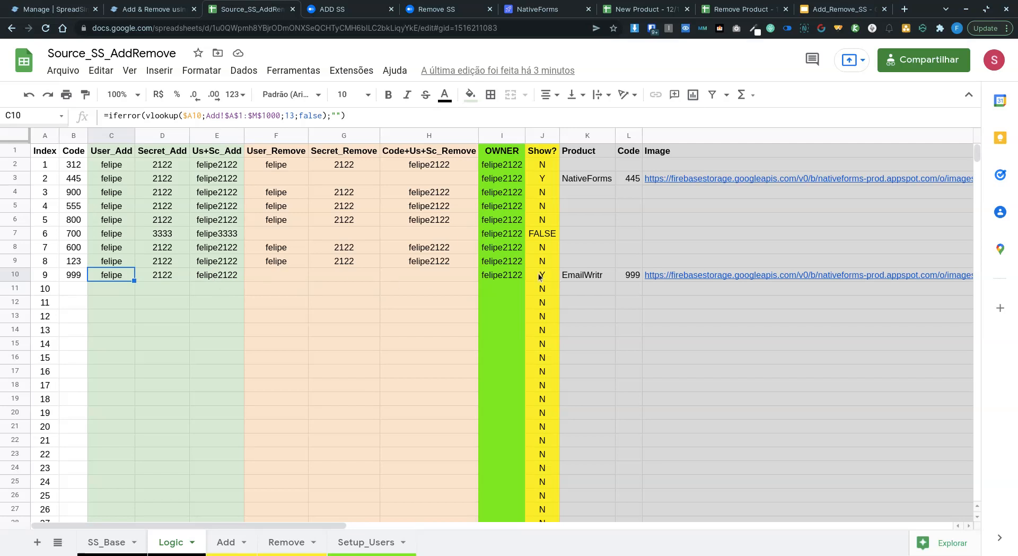
left_click(107, 543)
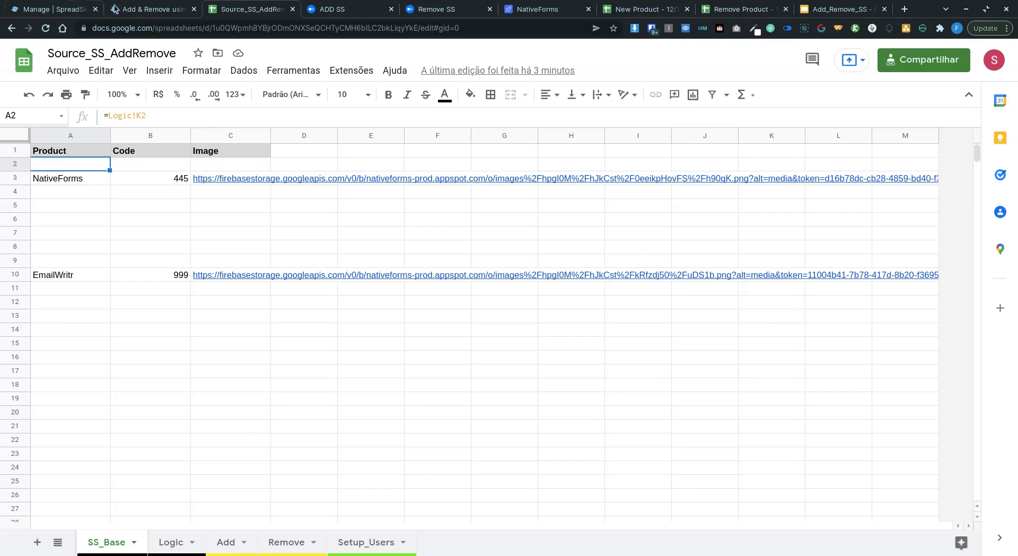
left_click(151, 9)
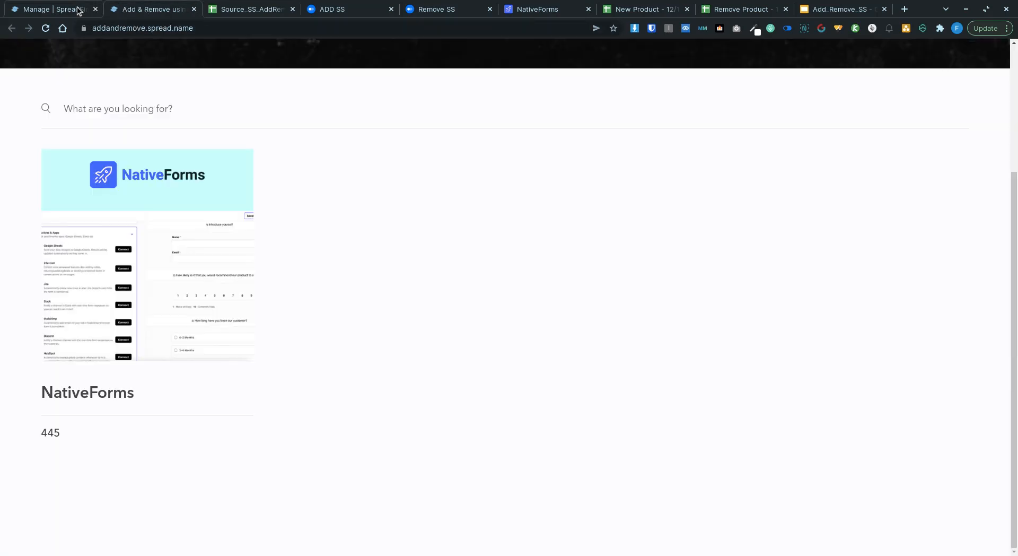
Step: Reload the product site twice until the EmailWritr 999 card shows beside NativeForms 445
left_click(46, 28)
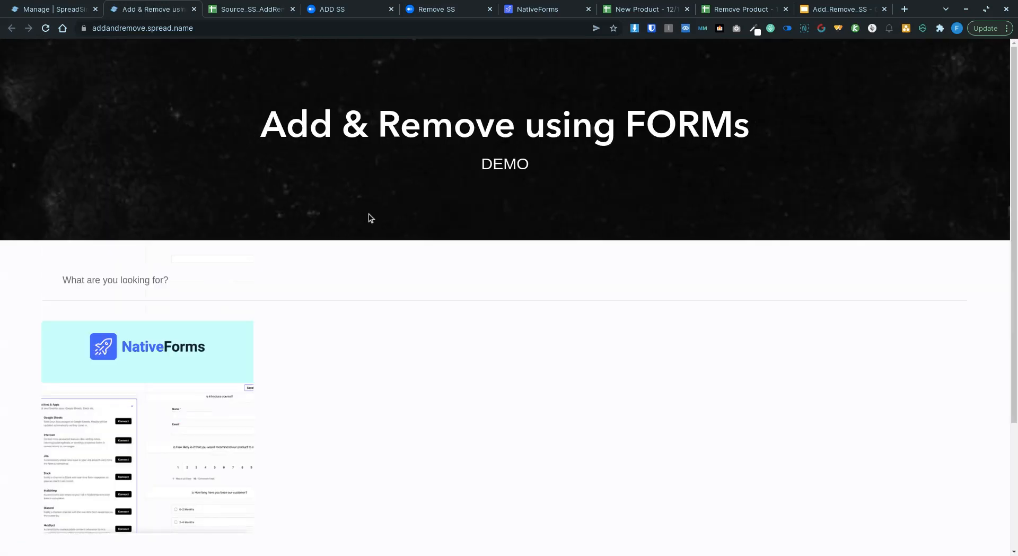
left_click(46, 28)
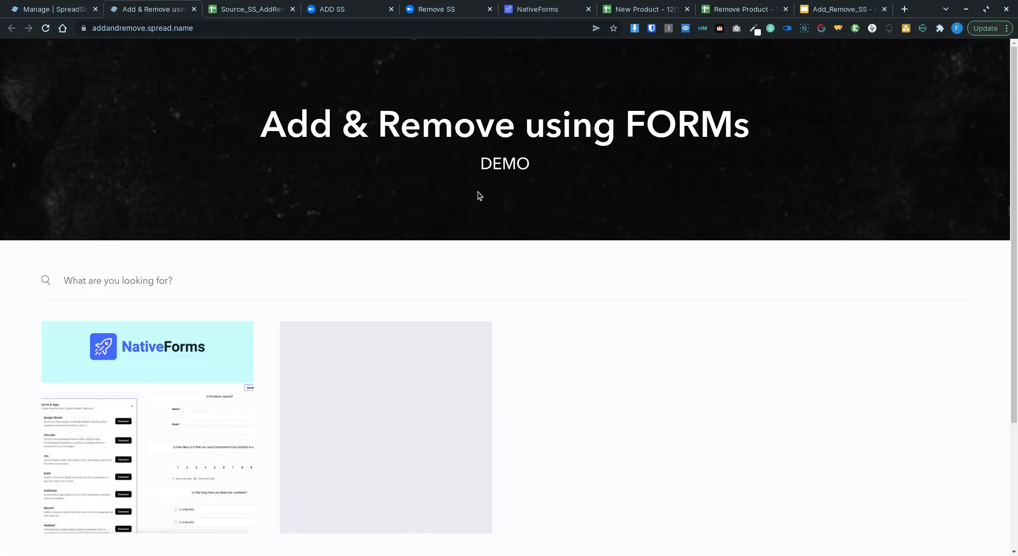
scroll(530, 342, "down", 3)
scroll(562, 332, "down", 2)
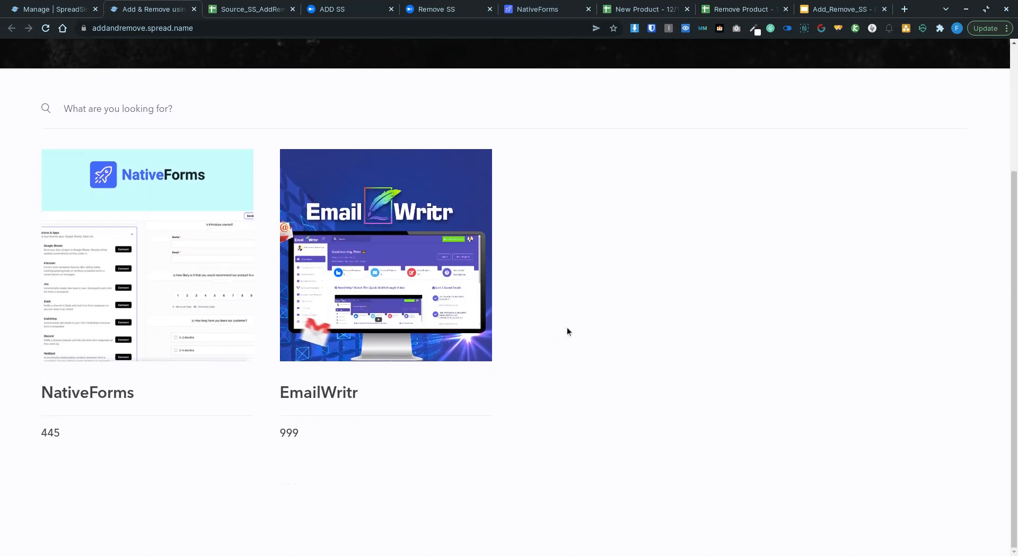
scroll(567, 327, "up", 2)
scroll(568, 326, "up", 1)
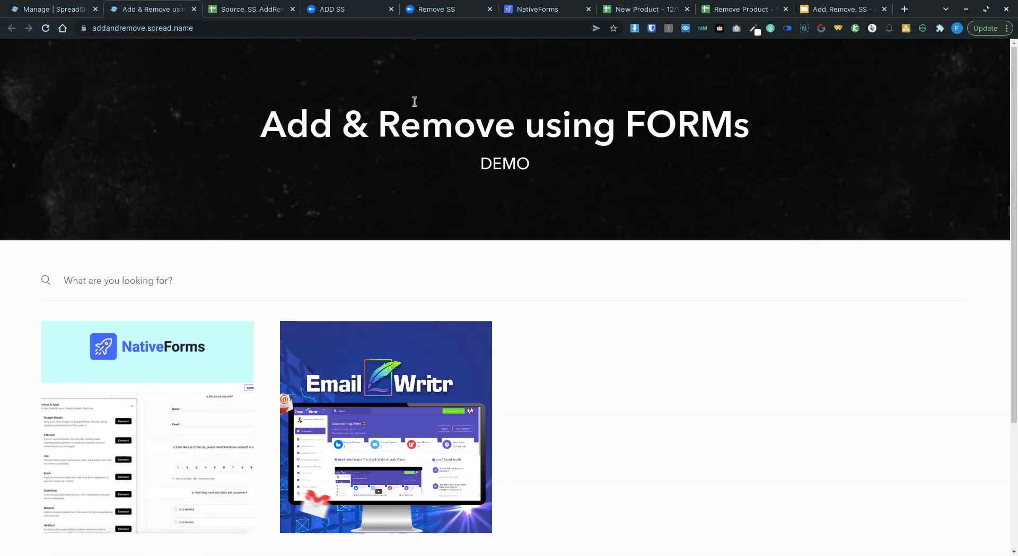
left_click(352, 12)
Step: On a fresh form, enter product name Vbout with product code 888
left_click(45, 29)
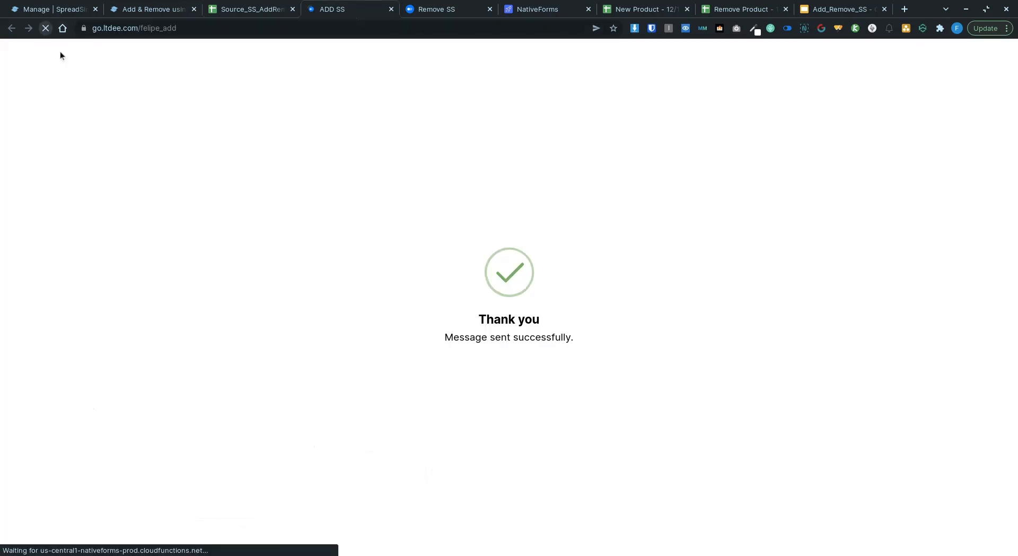
left_click(370, 138)
type("Vbou")
key("Tab")
key("shift+Tab")
key("Right")
type("t")
key("Tab")
type("888")
key("Tab")
Step: Attach a product picture and submit the Vbout entry
left_click(402, 345)
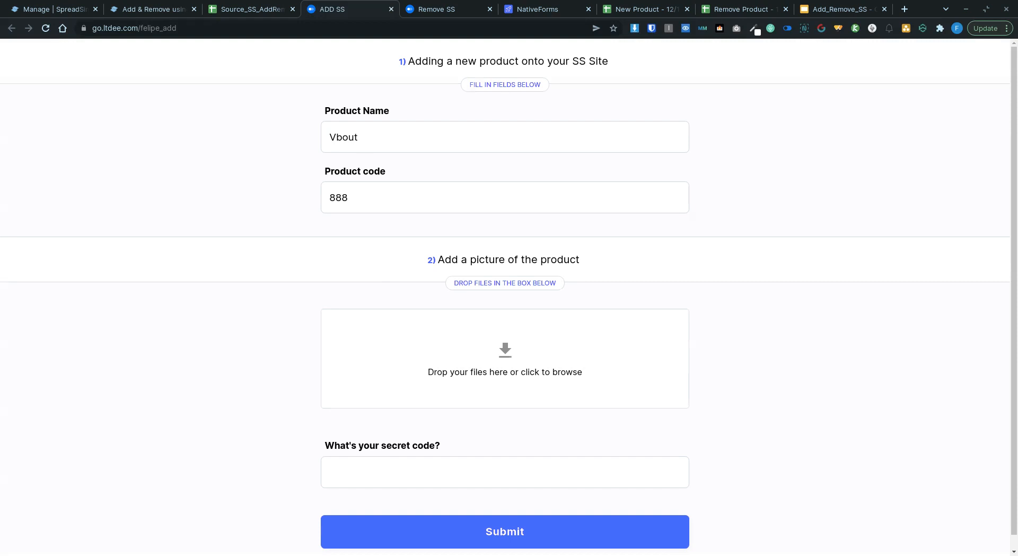
left_click(484, 533)
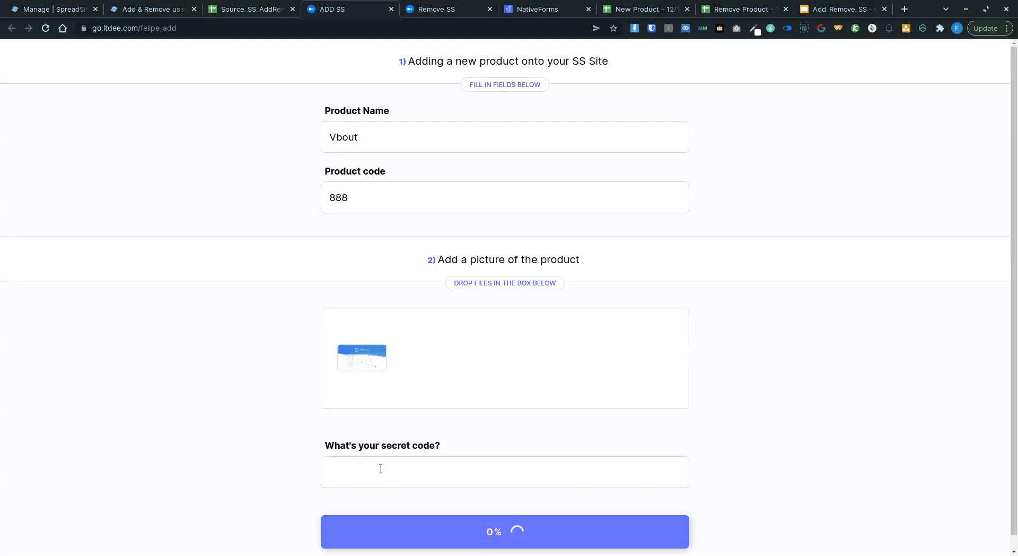
left_click(236, 8)
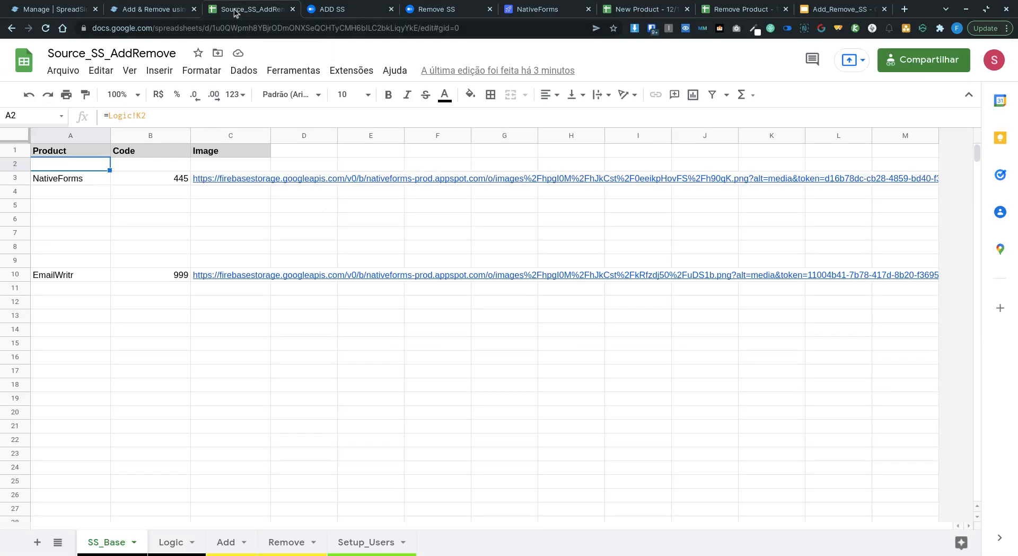
Step: Verify the Vbout 888 row lacks a secret code and its Logic cells K11:M11 are empty
left_click(229, 542)
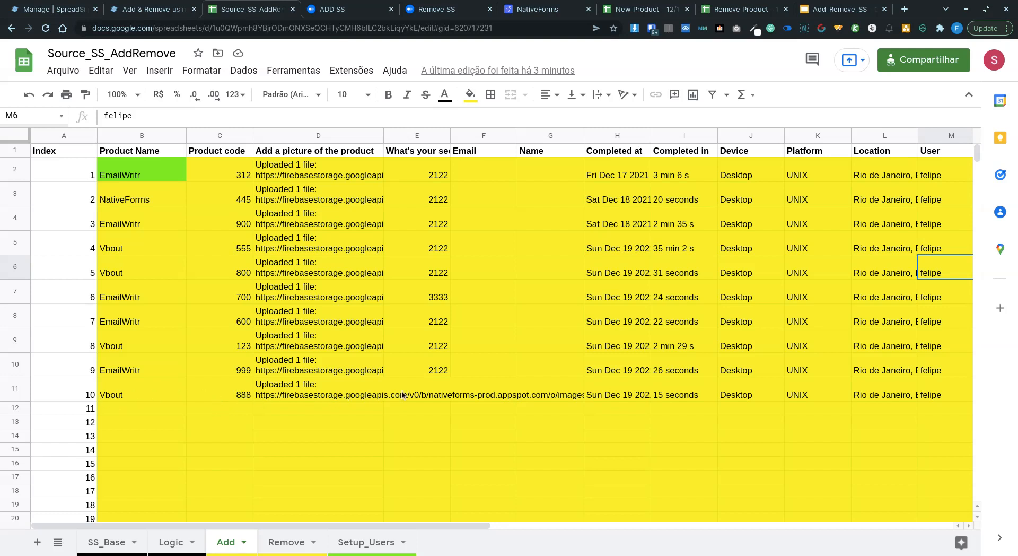
left_click(443, 382)
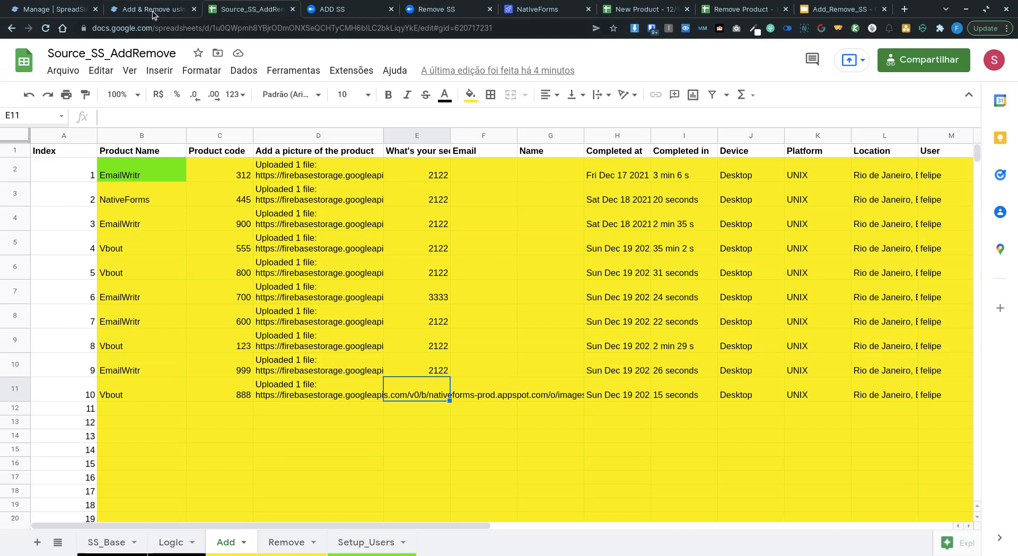
left_click(172, 542)
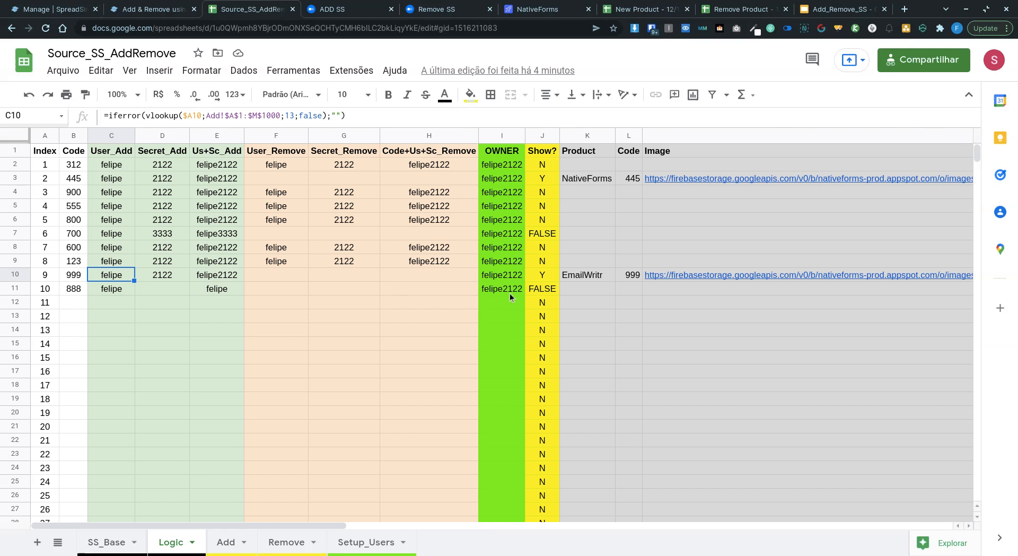
left_click_drag(578, 293, 768, 287)
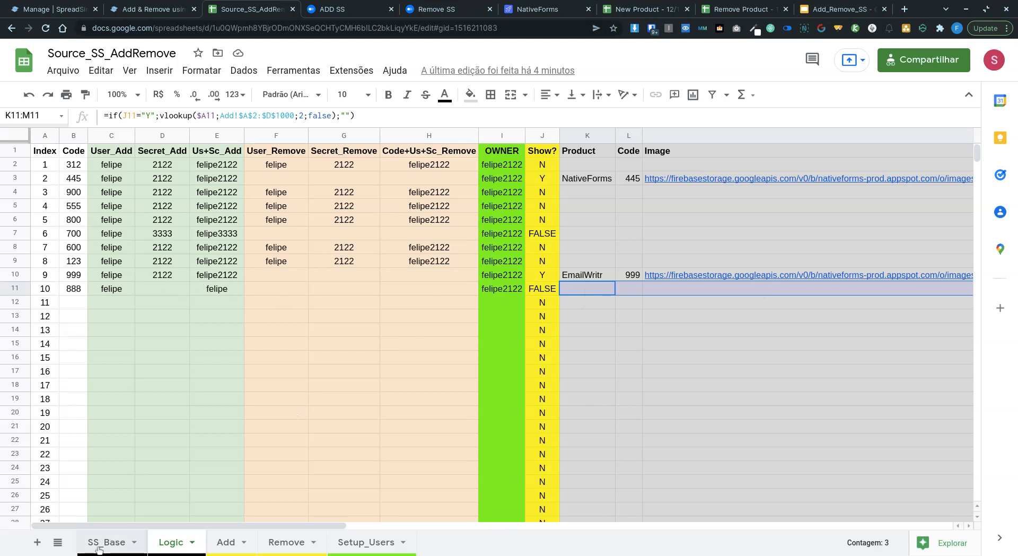
left_click(342, 11)
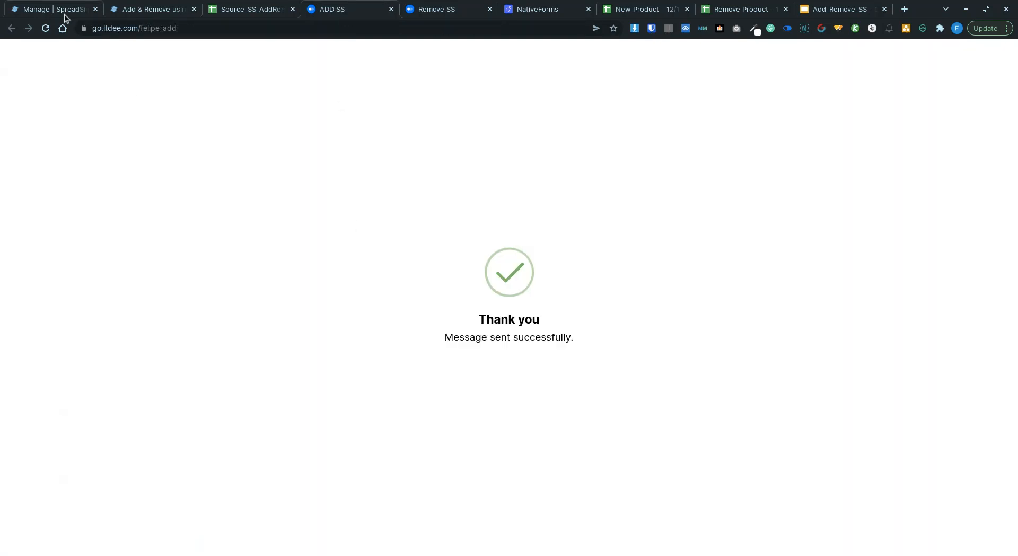
Step: Submit Vbout with code 777, a picture and the secret code, then view its Add sheet row
left_click(46, 28)
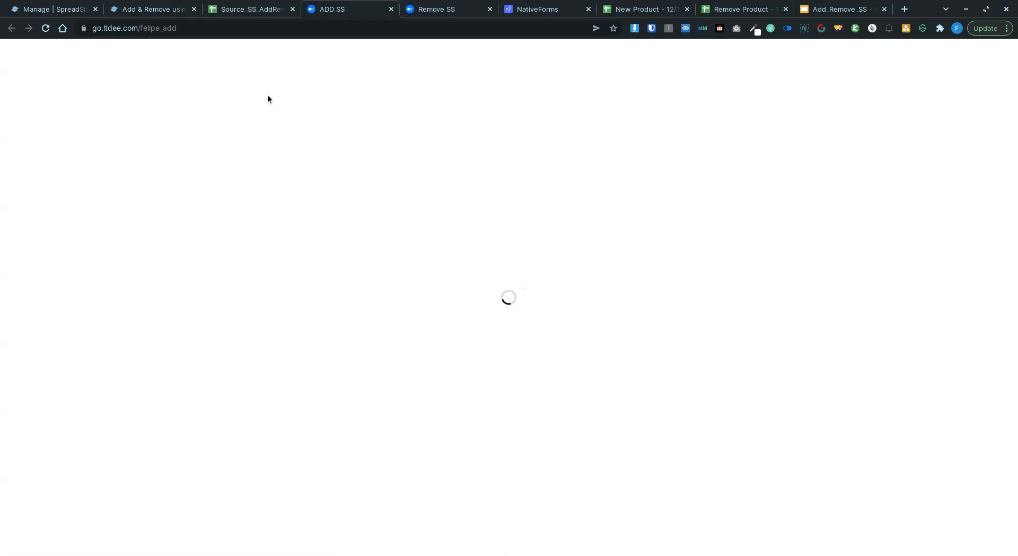
left_click(377, 133)
type("Vbout")
key("Tab")
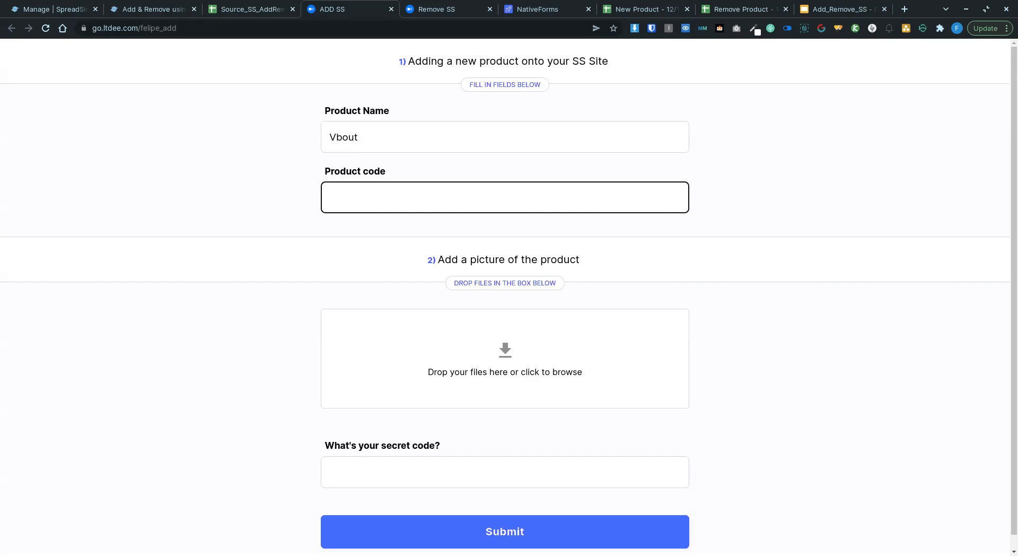
left_click(460, 365)
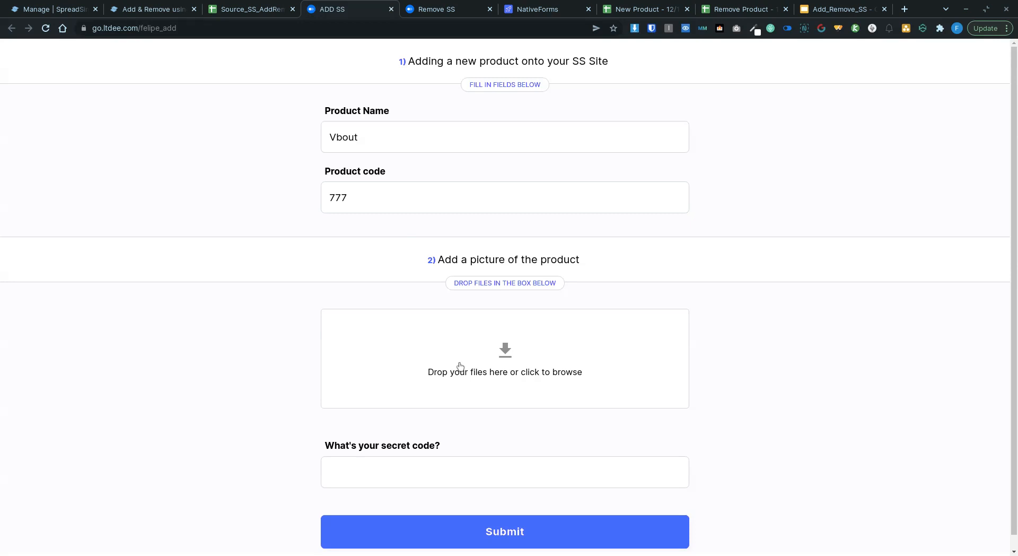
left_click(373, 477)
left_click(484, 532)
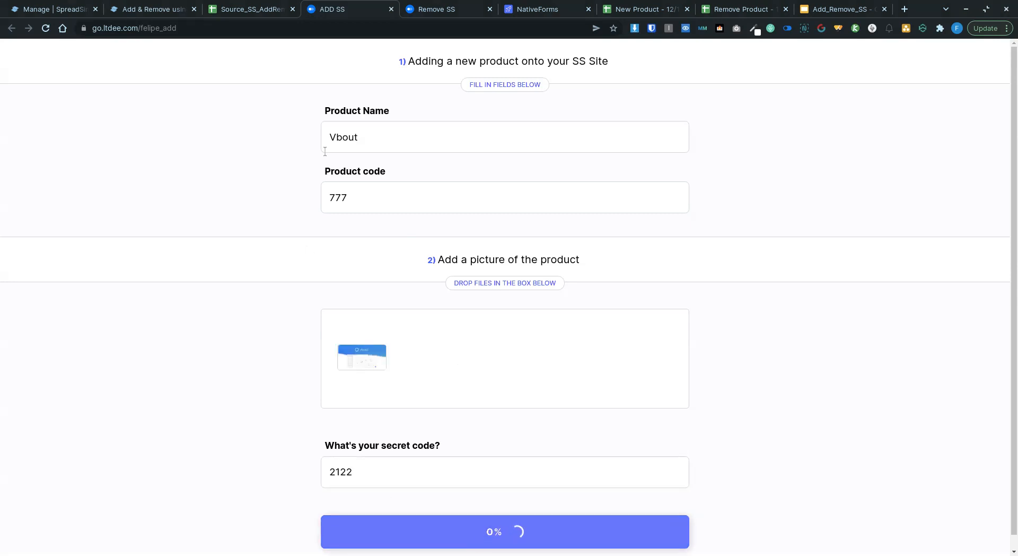
left_click(250, 10)
left_click(237, 550)
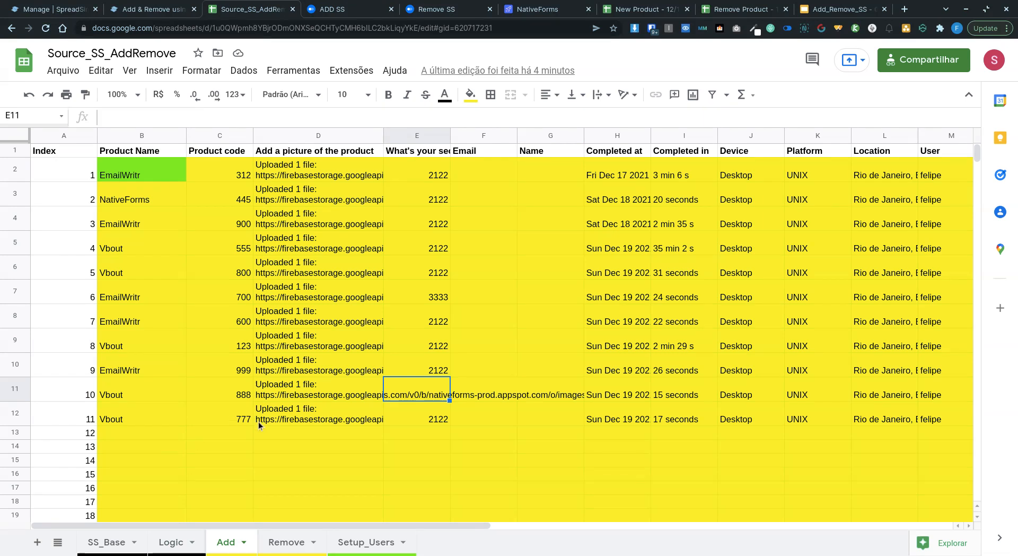
Step: Check the Logic sheet's K12 and L12 lookups showing Vbout 777 flagged Y
left_click(182, 541)
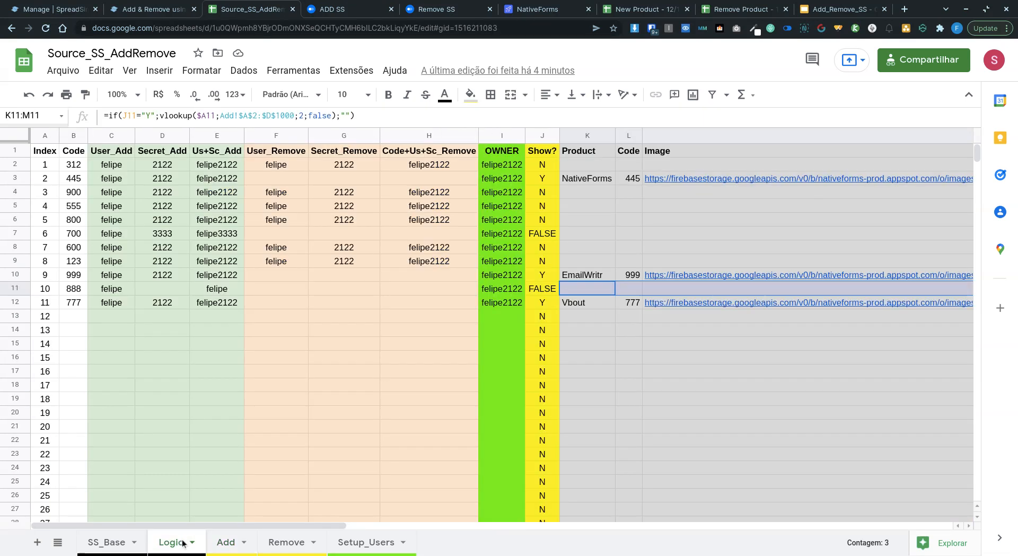
left_click(581, 307)
left_click(630, 306)
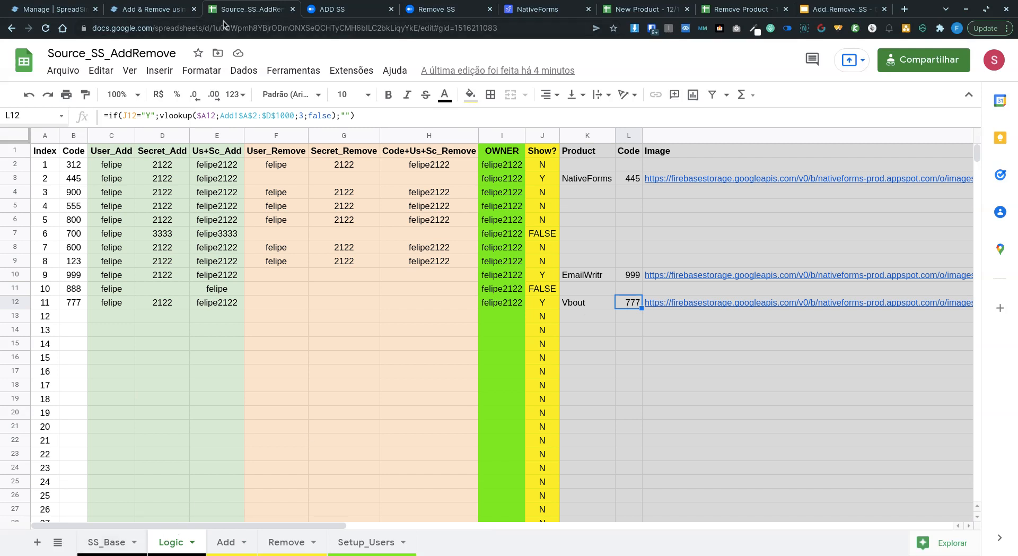
left_click(150, 16)
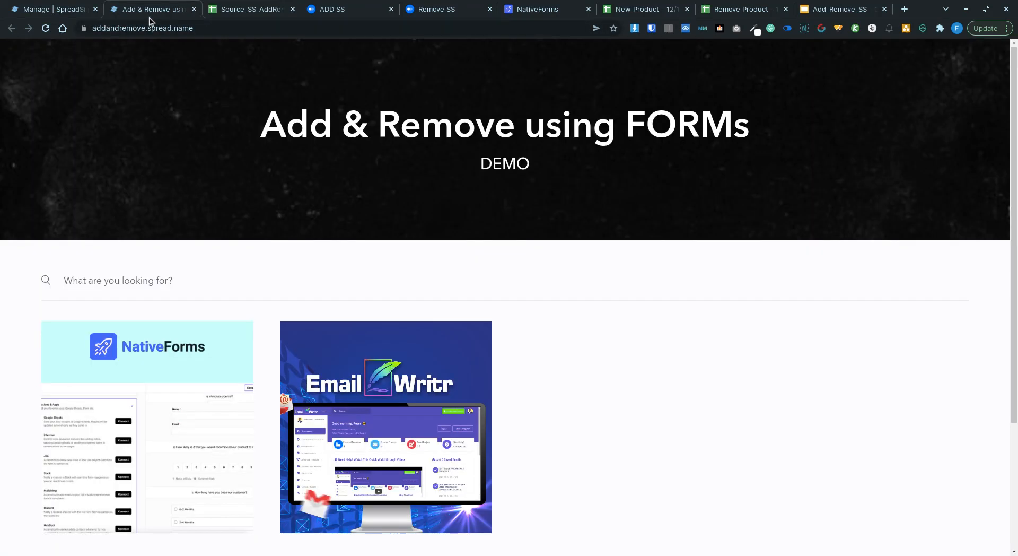
Step: Reload the product site and scroll down to the new Vbout 777 card
left_click(45, 29)
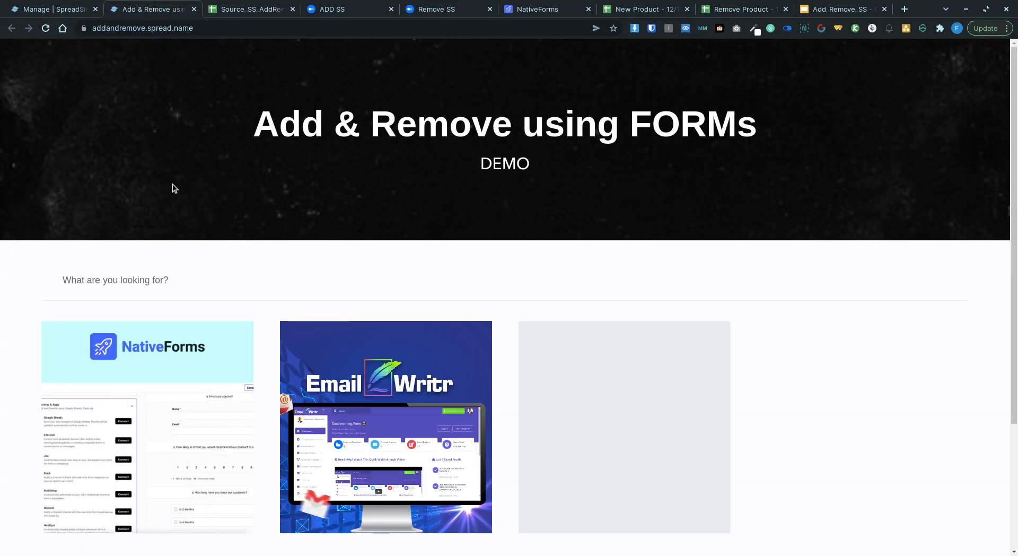
scroll(758, 394, "down", 3)
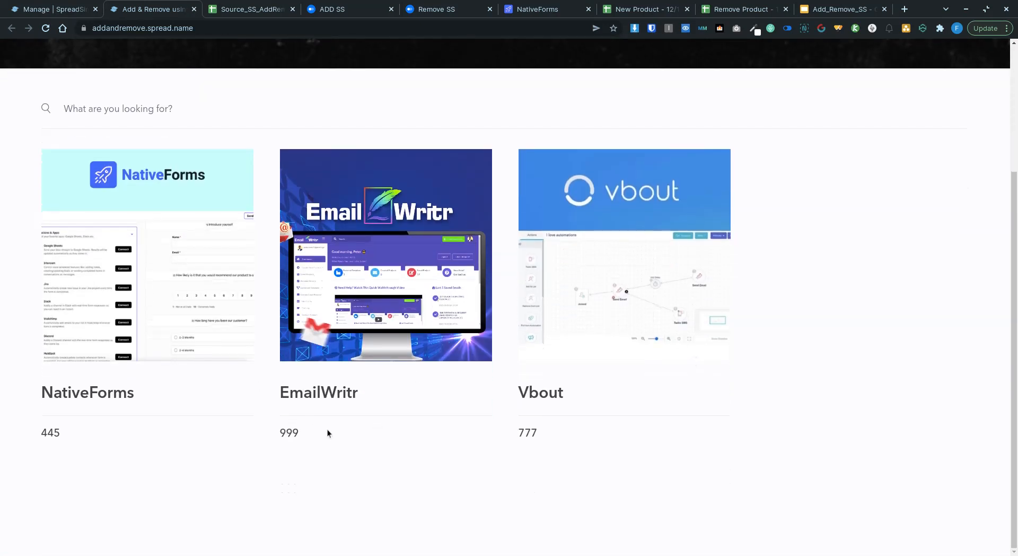
Step: Submit the reloaded Remove SS form for product code 999 with the secret code
left_click(437, 11)
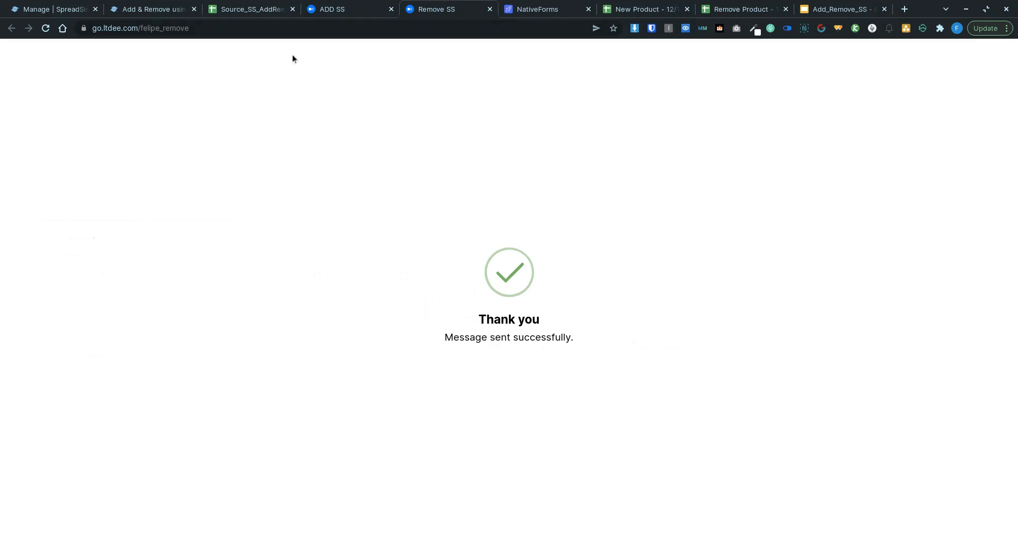
left_click(46, 28)
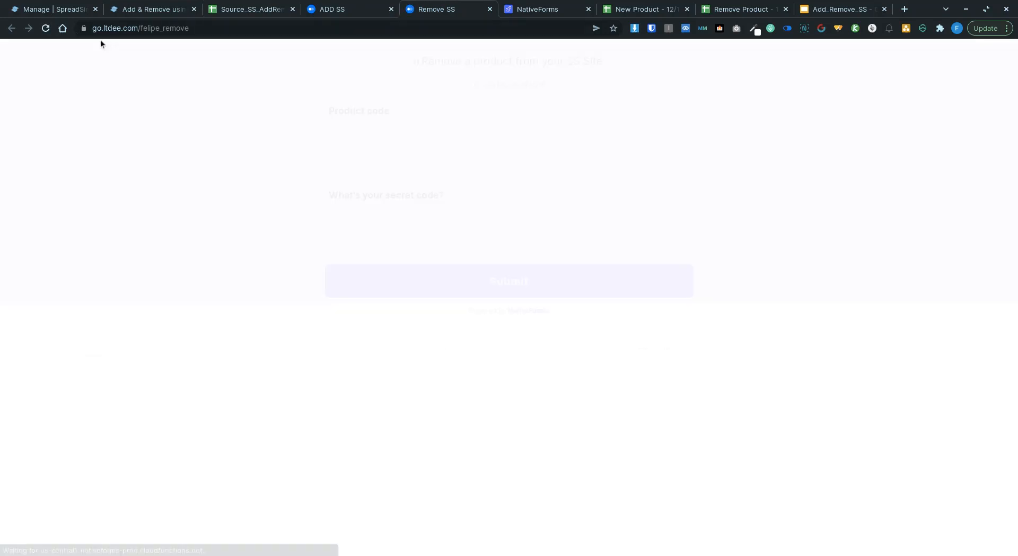
left_click(381, 127)
type("999")
key("Tab")
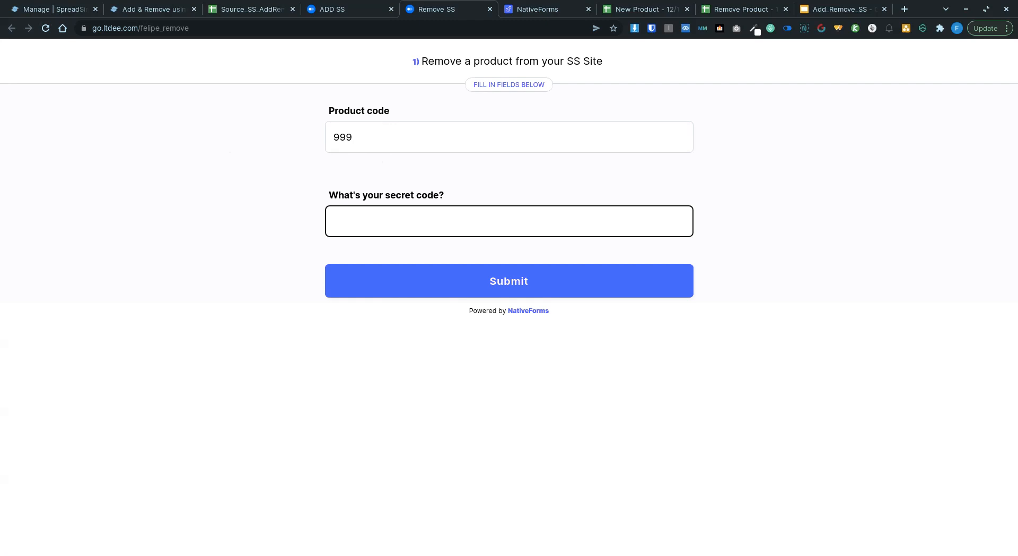
left_click(463, 286)
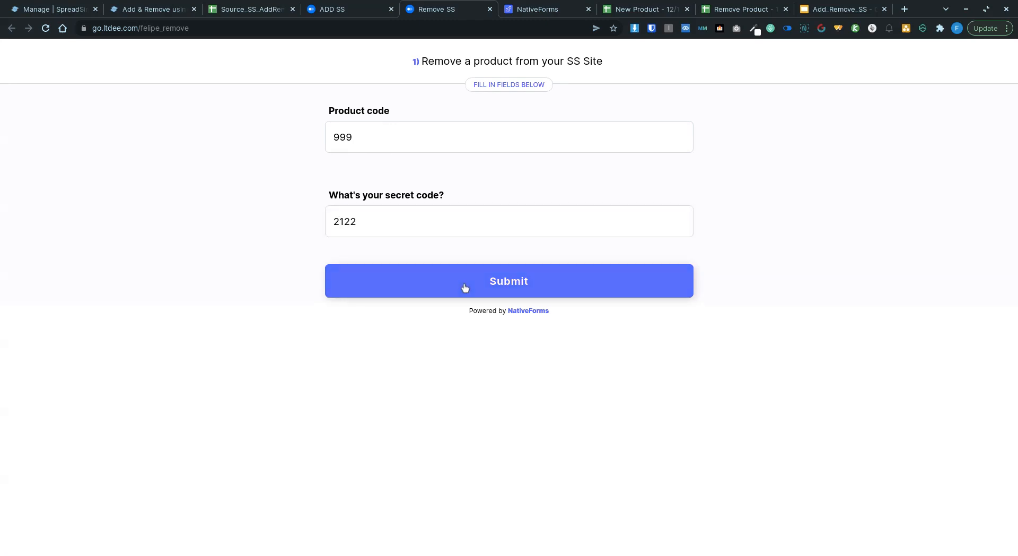
left_click(256, 10)
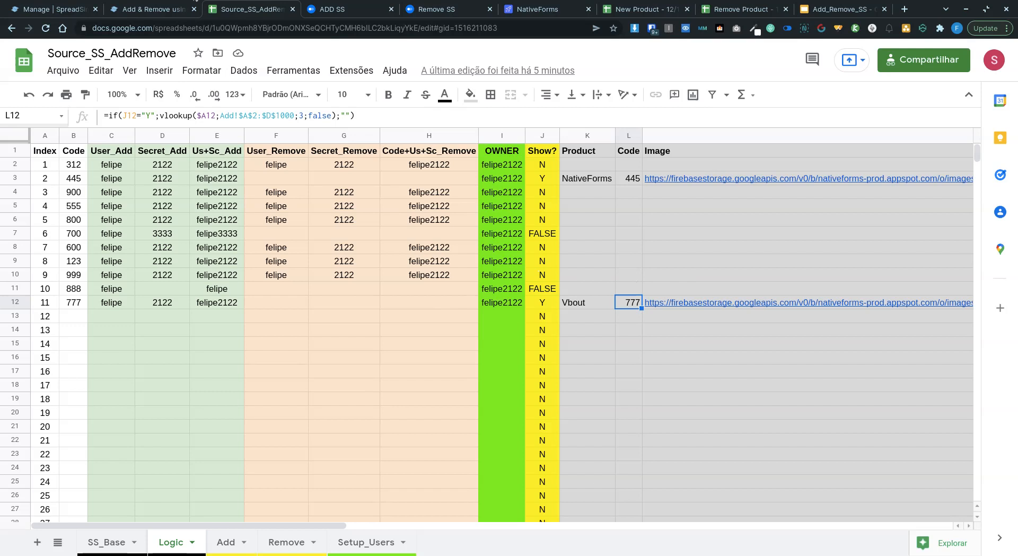
Step: Reload the product site twice to see whether the removal has taken effect
left_click(151, 10)
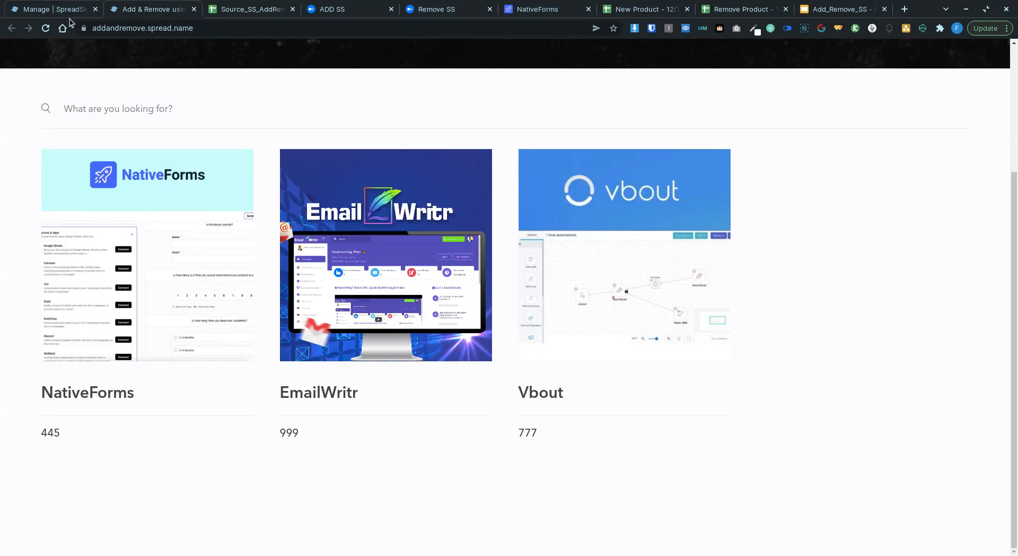
left_click(46, 28)
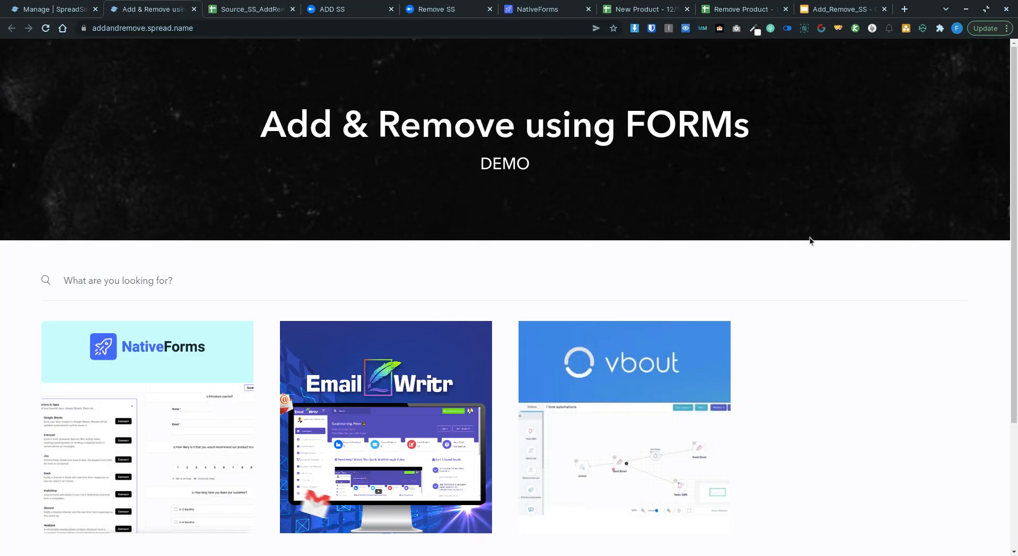
left_click(46, 30)
Step: Review the SS_Base and Logic sheets, where only NativeForms 445 and Vbout 777 stay flagged Y
left_click(236, 13)
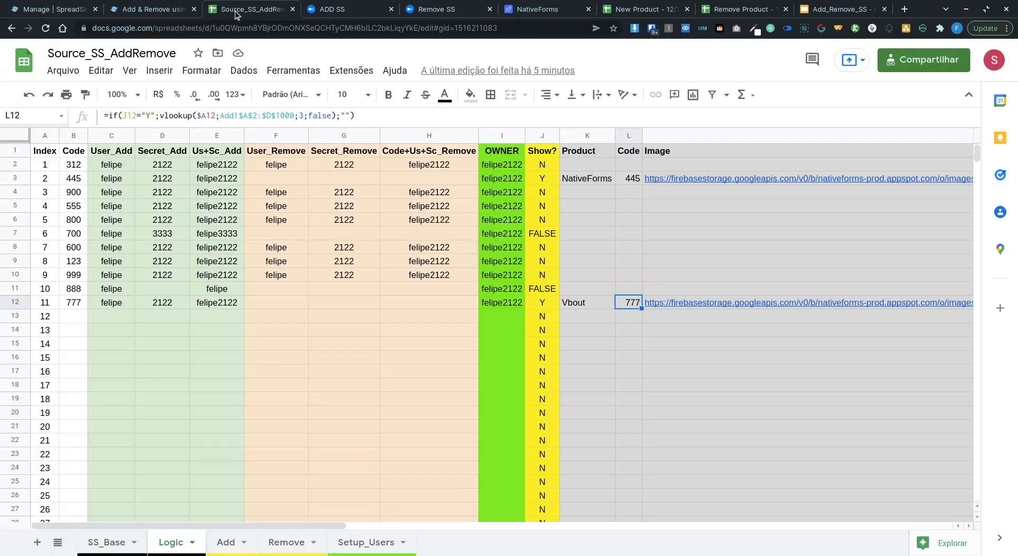
left_click(106, 541)
left_click(163, 542)
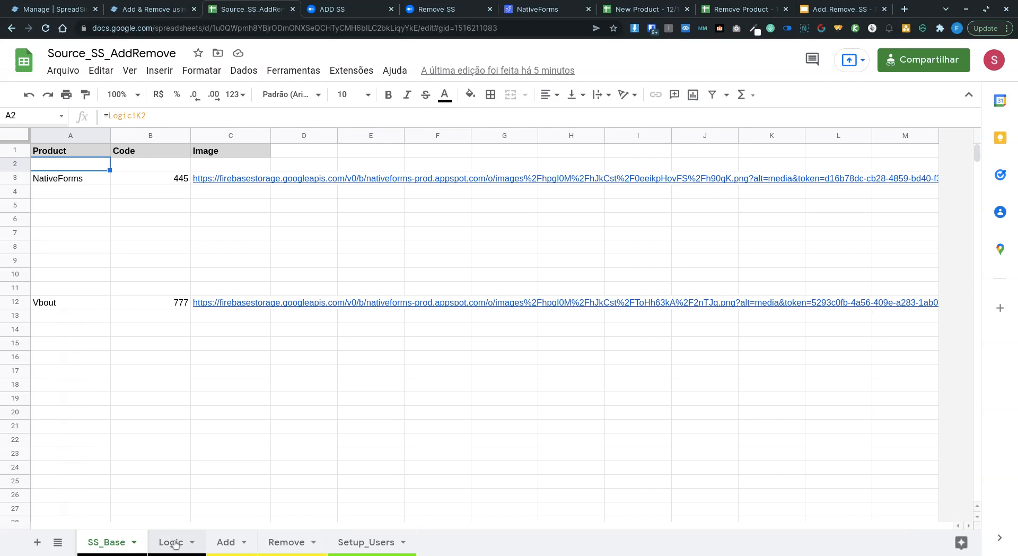
left_click(141, 9)
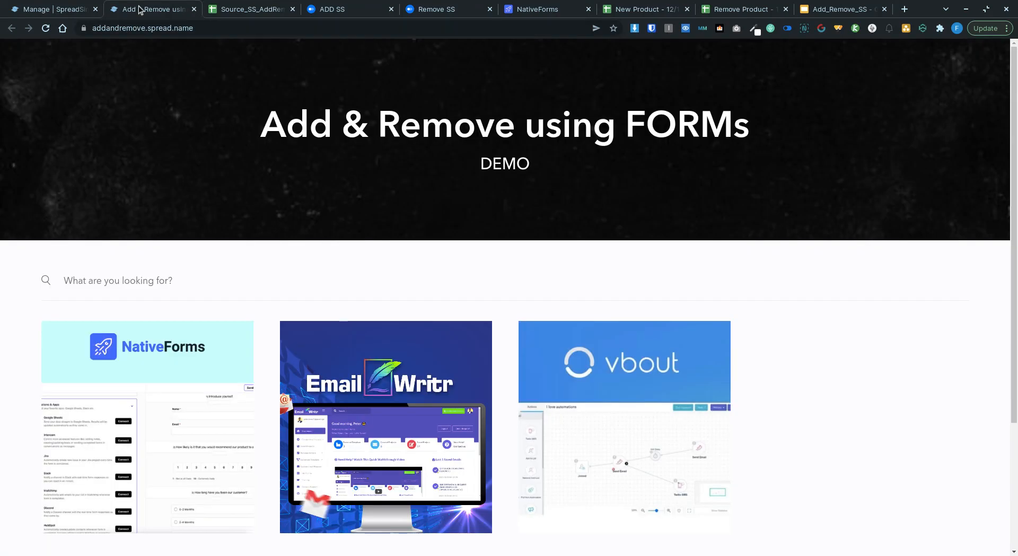
Step: Reload the product site and confirm only the NativeForms and Vbout cards remain
left_click(46, 28)
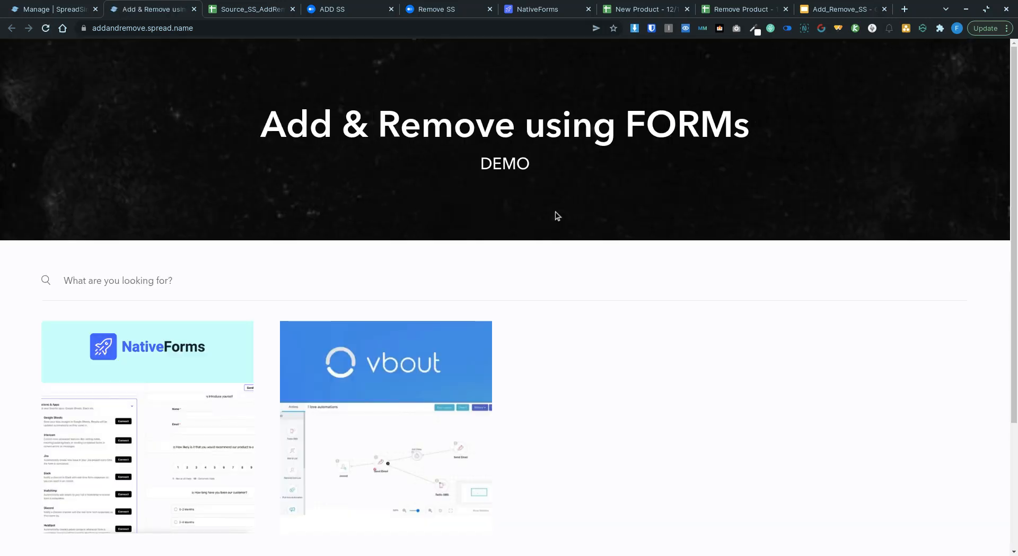
scroll(557, 215, "down", 3)
scroll(557, 215, "up", 3)
Step: Highlight the site title together with the DEMO subtitle
left_click_drag(265, 129, 748, 131)
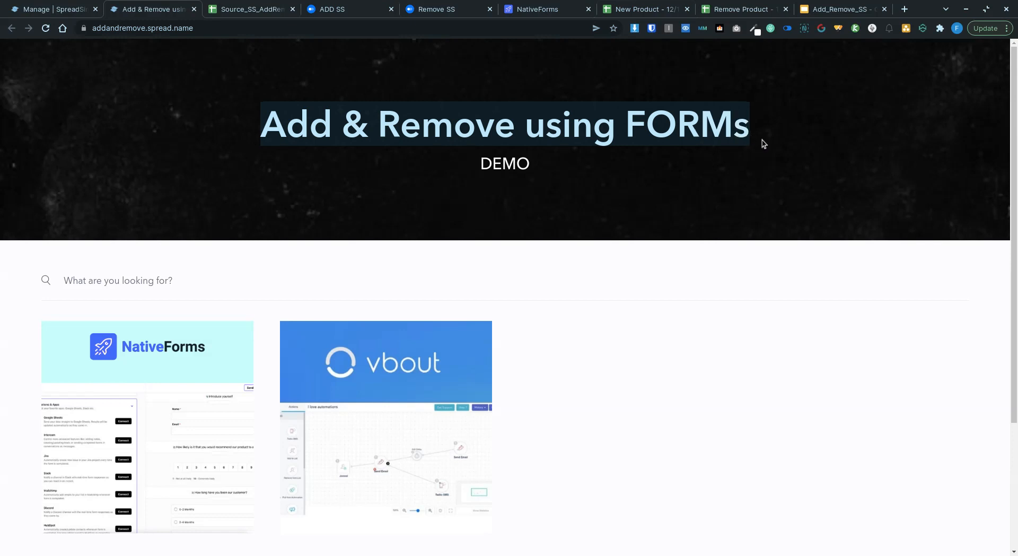
left_click(753, 137)
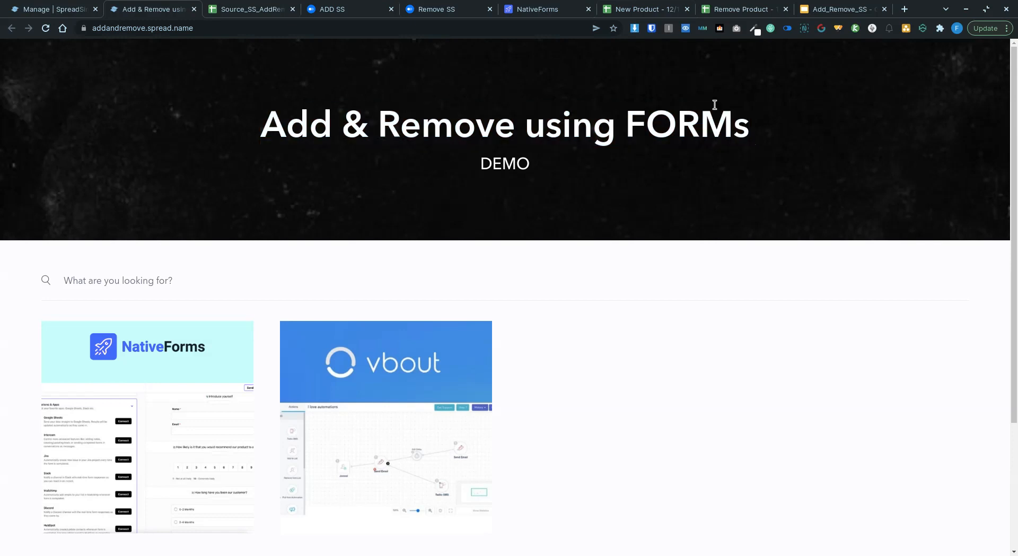
left_click_drag(749, 127, 272, 123)
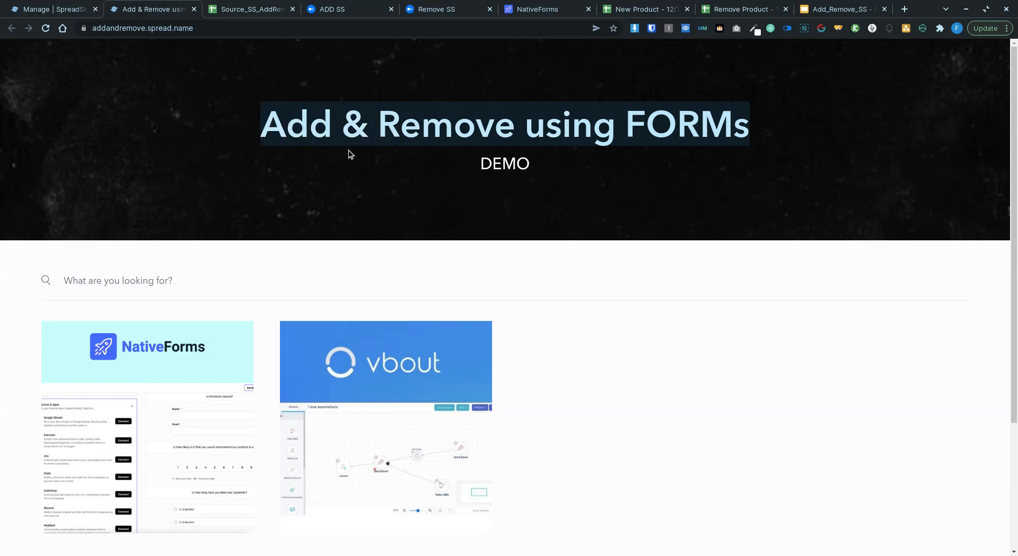
left_click_drag(546, 176, 259, 117)
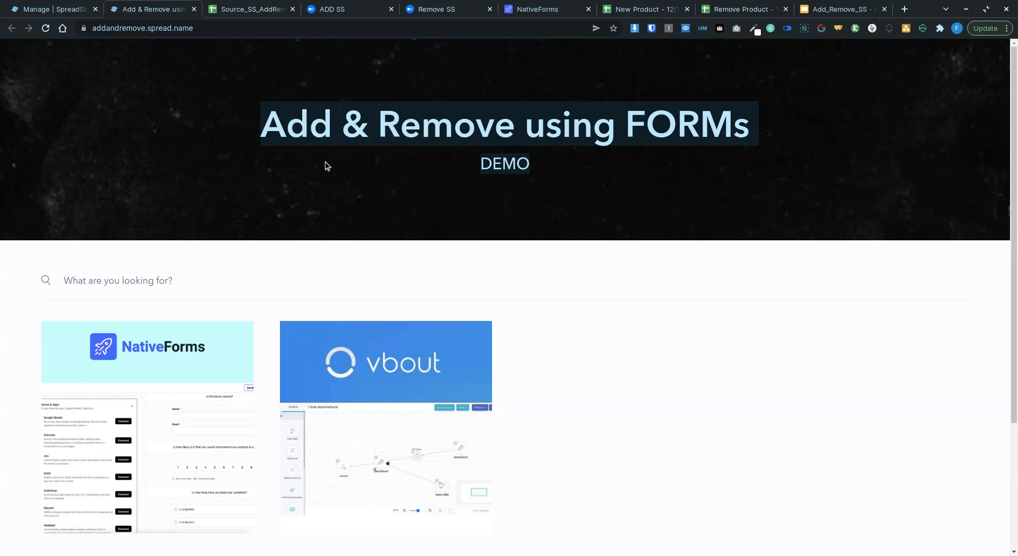